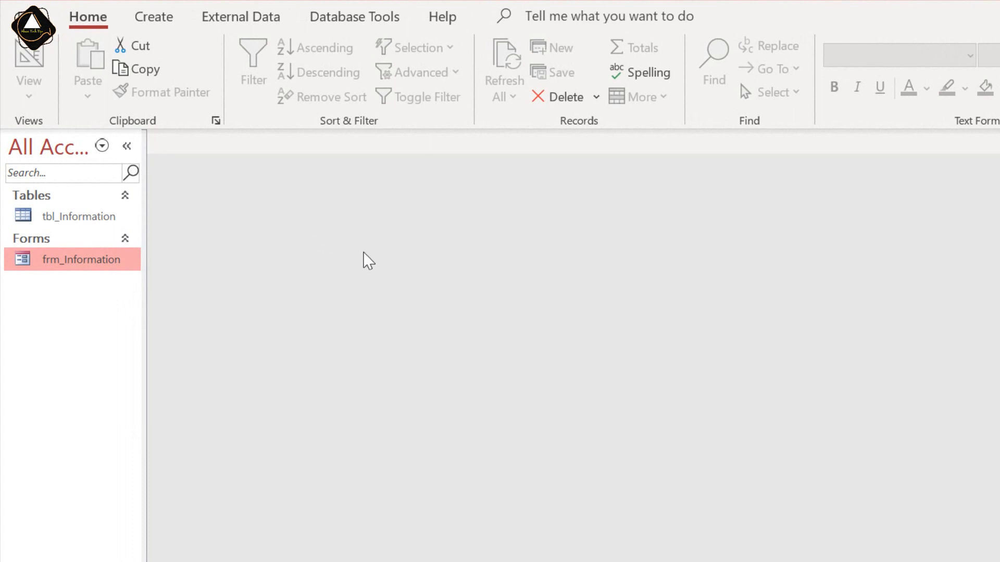
Open the tbl_Information table and hide its Address column
{"action": "double_click", "coordinate": [93, 223]}
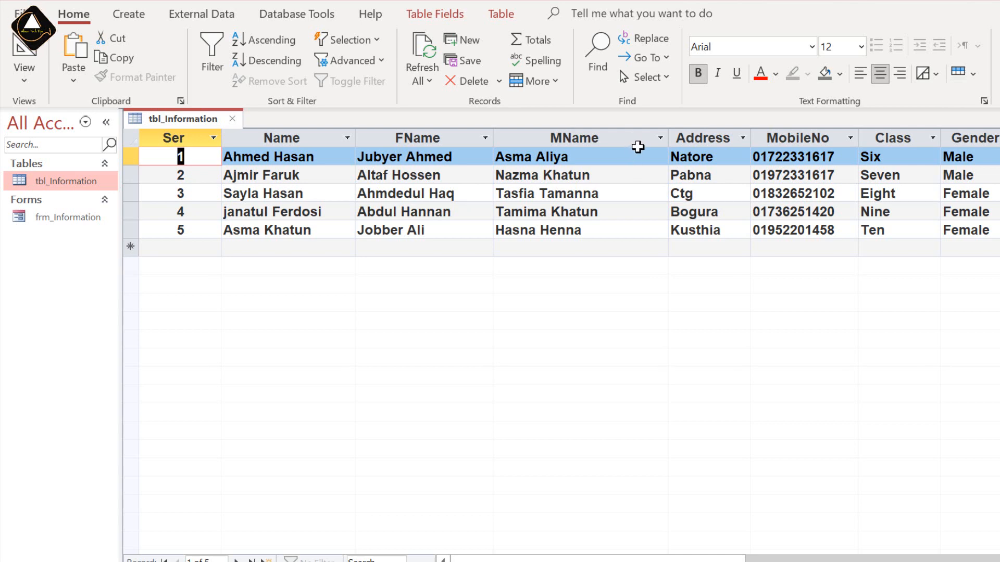
{"action": "left_click", "coordinate": [709, 137]}
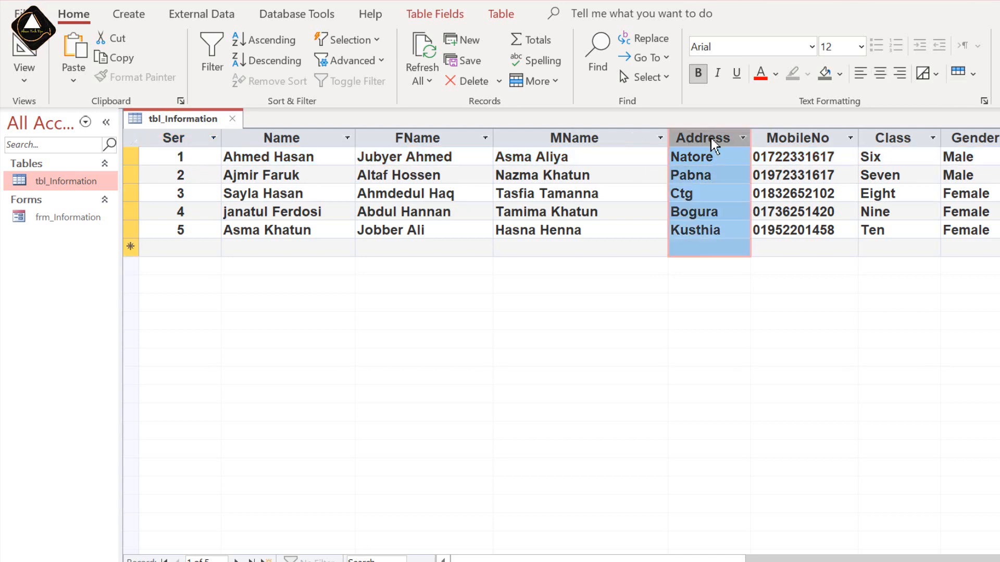
{"action": "right_click", "coordinate": [711, 139]}
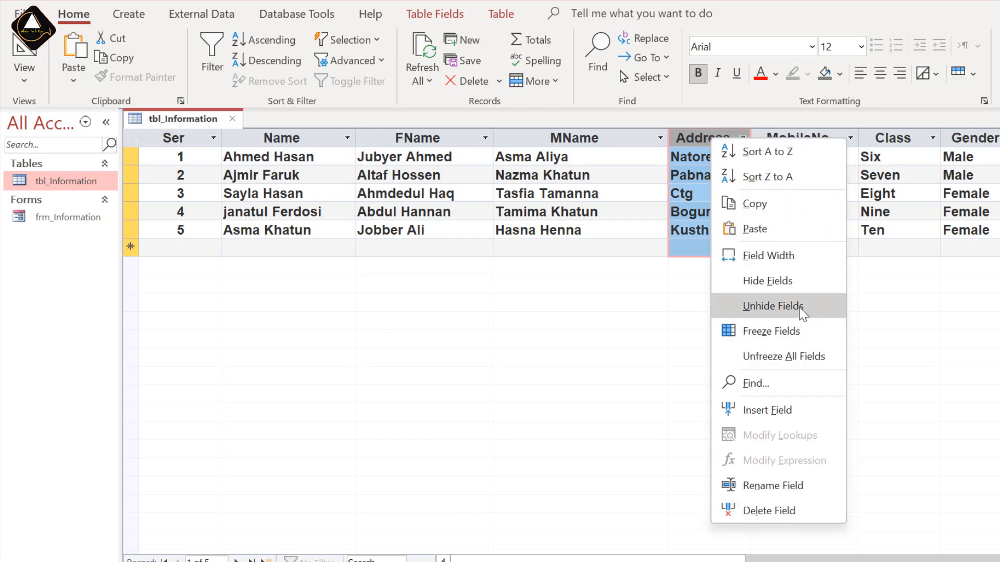
{"action": "left_click", "coordinate": [772, 283]}
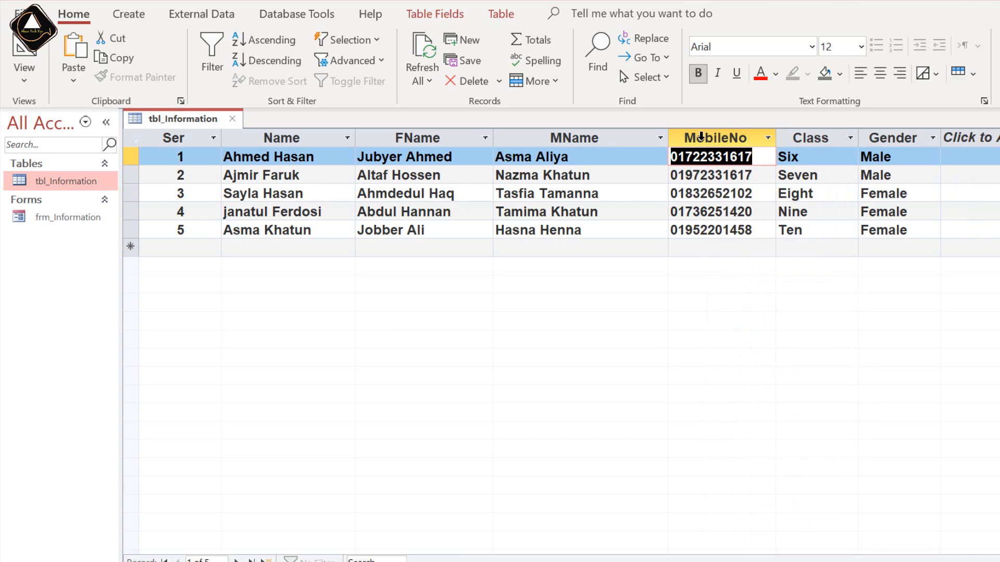
Unhide the Address column in the tbl_Information table
{"action": "right_click", "coordinate": [701, 136]}
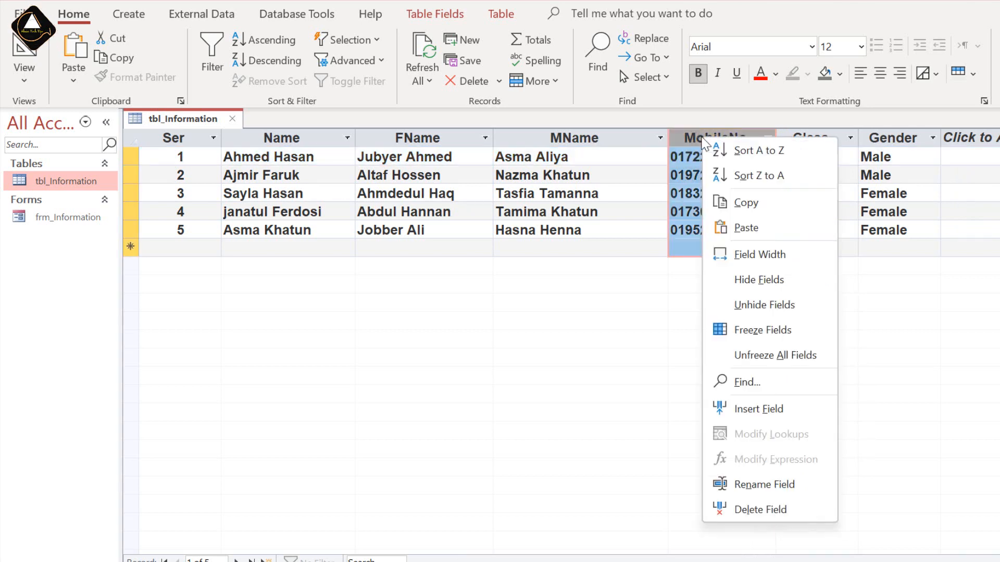
{"action": "left_click", "coordinate": [785, 306]}
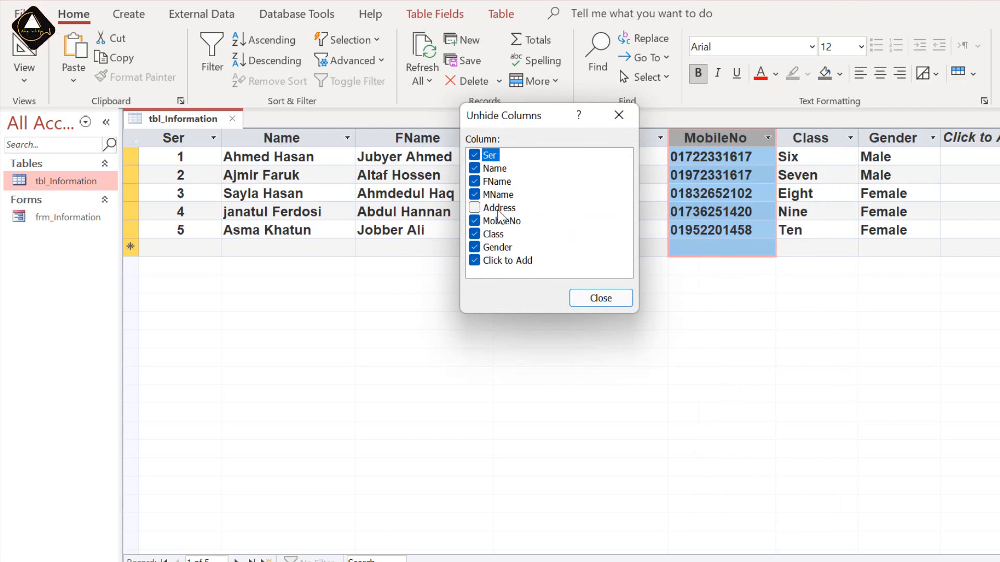
{"action": "left_click_drag", "start_coordinate": [541, 123], "coordinate": [477, 121]}
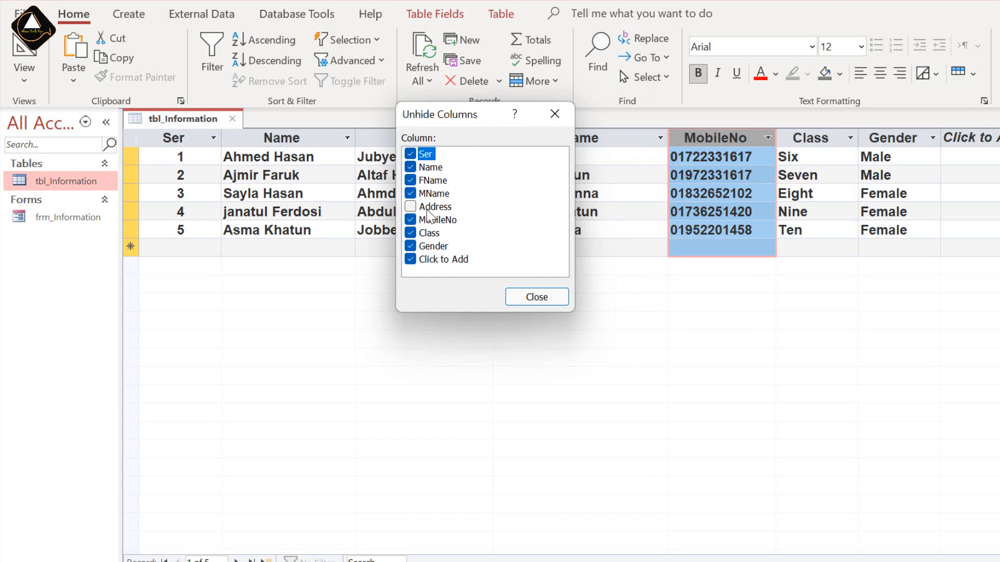
{"action": "left_click", "coordinate": [411, 207]}
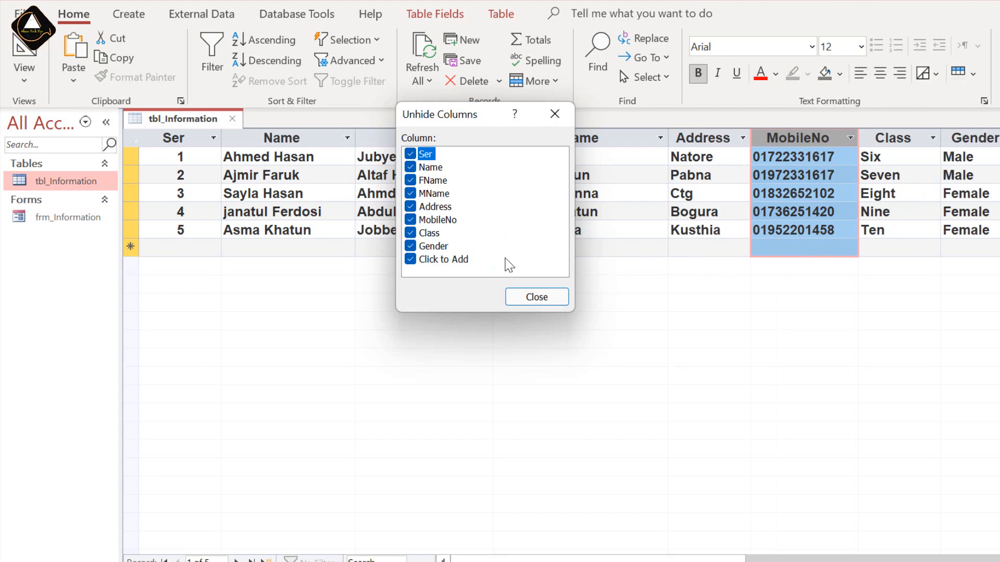
{"action": "left_click", "coordinate": [543, 301]}
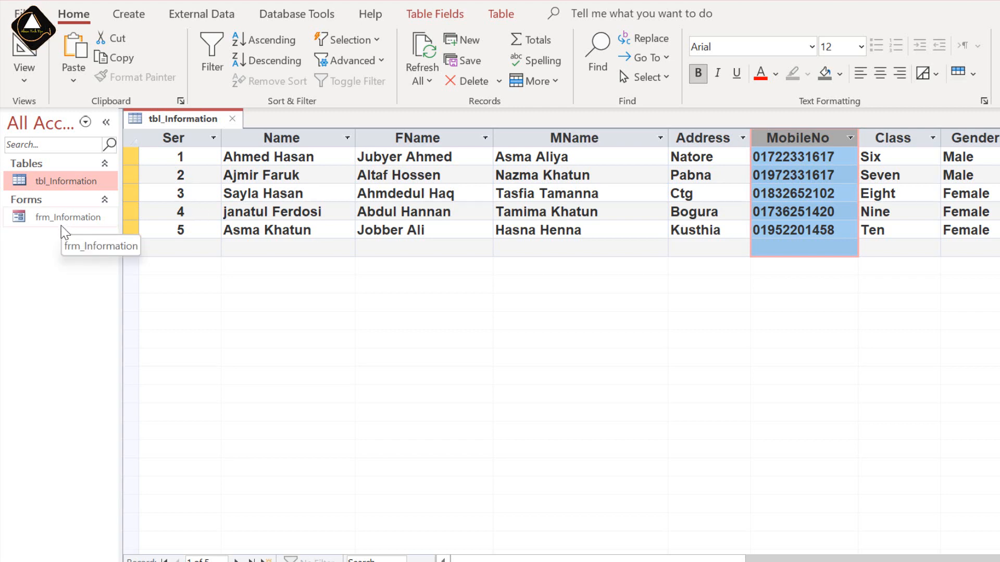
Close tbl_Information without saving its layout changes and open the frm_Information form
{"action": "left_click", "coordinate": [233, 120]}
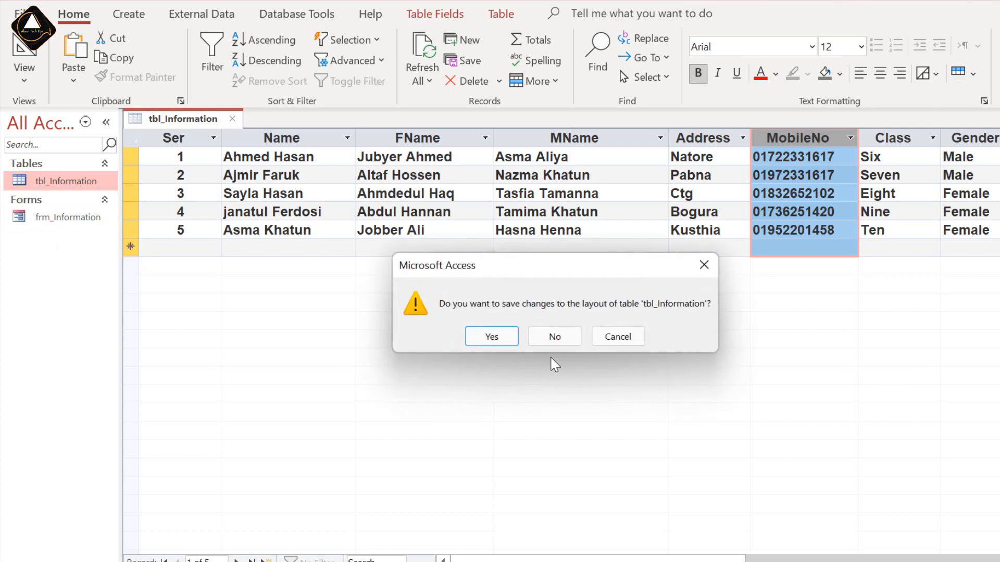
{"action": "left_click", "coordinate": [554, 360]}
{"action": "double_click", "coordinate": [59, 220]}
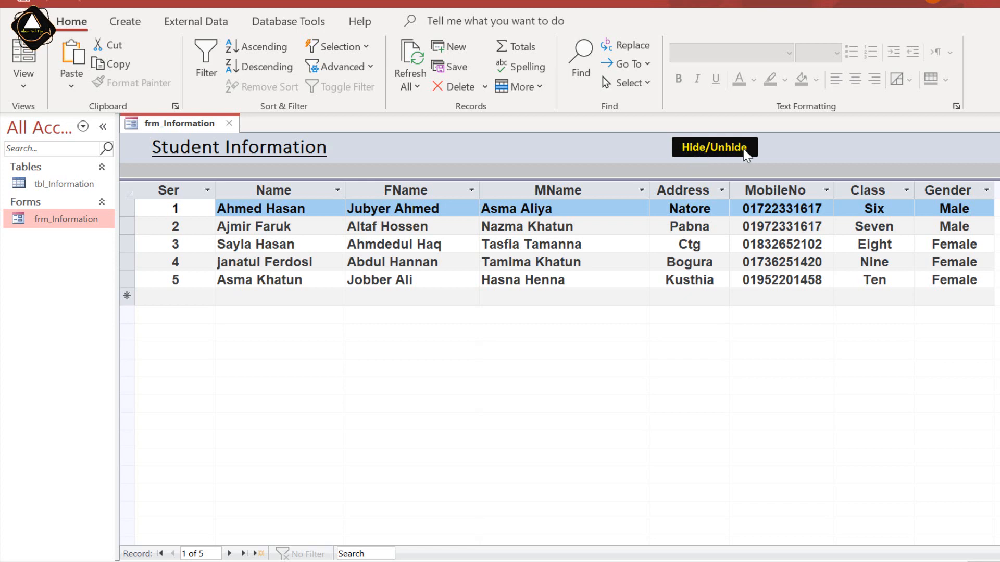
Use the form's Hide/Unhide command to hide the Address, Gender, Class and MobileNo columns
{"action": "left_click", "coordinate": [728, 151]}
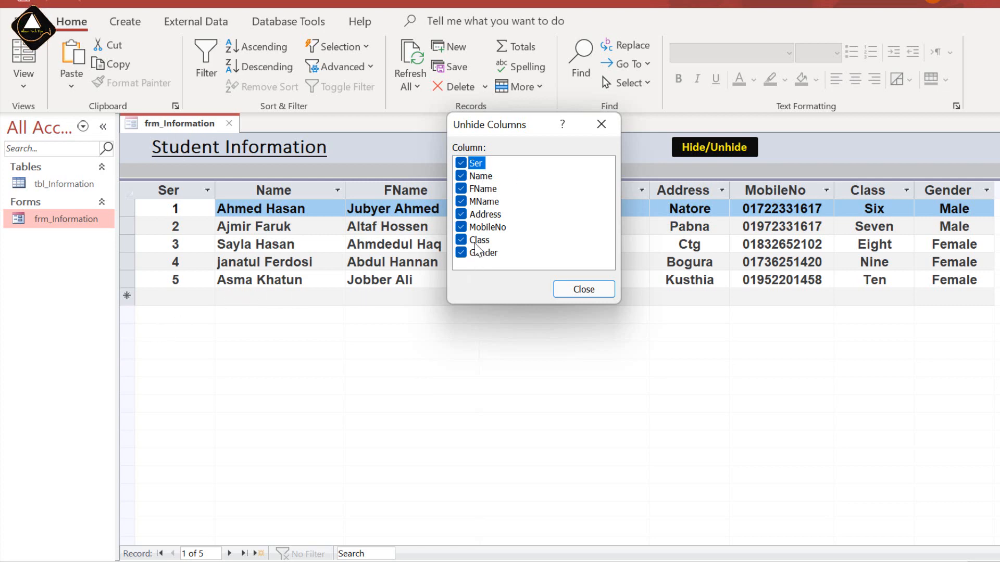
{"action": "left_click", "coordinate": [461, 214]}
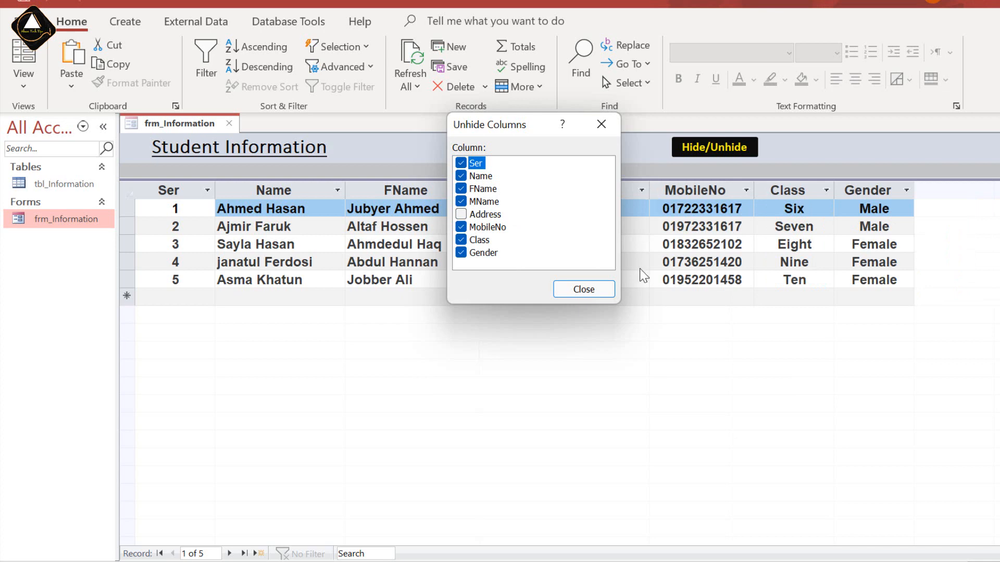
{"action": "left_click", "coordinate": [460, 253]}
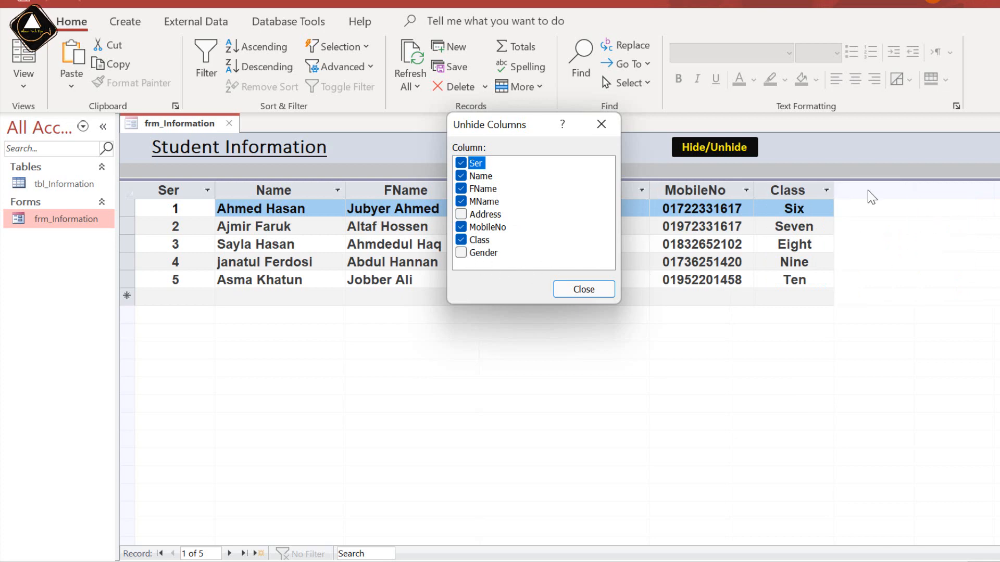
{"action": "left_click", "coordinate": [460, 239]}
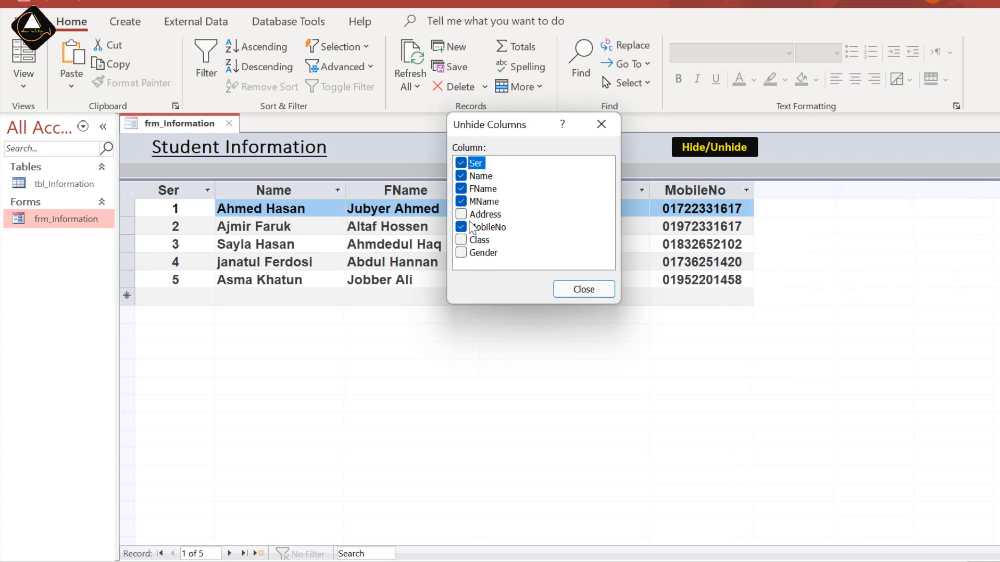
{"action": "left_click", "coordinate": [461, 227]}
{"action": "left_click_drag", "start_coordinate": [517, 131], "coordinate": [358, 163]}
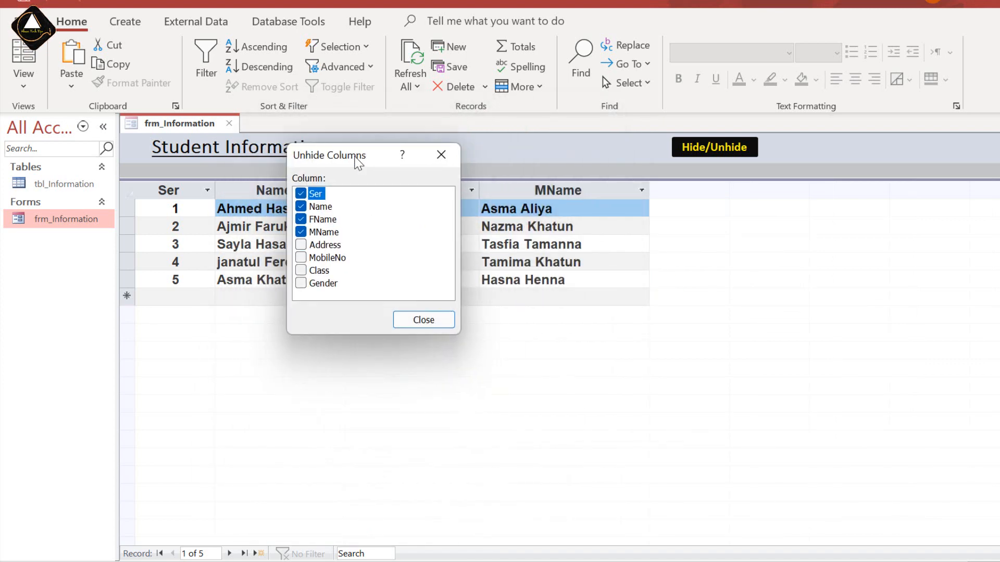
Unhide the Address, MobileNo, Class and Gender columns, and close frm_Information with its design changes saved
{"action": "left_click", "coordinate": [300, 245]}
{"action": "left_click", "coordinate": [301, 258]}
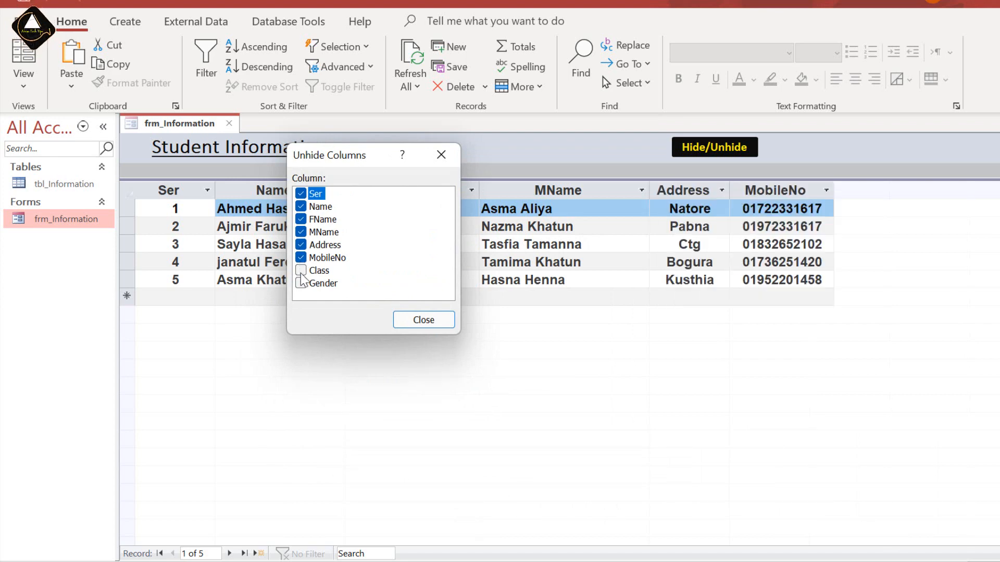
{"action": "left_click", "coordinate": [301, 270]}
{"action": "left_click", "coordinate": [300, 283]}
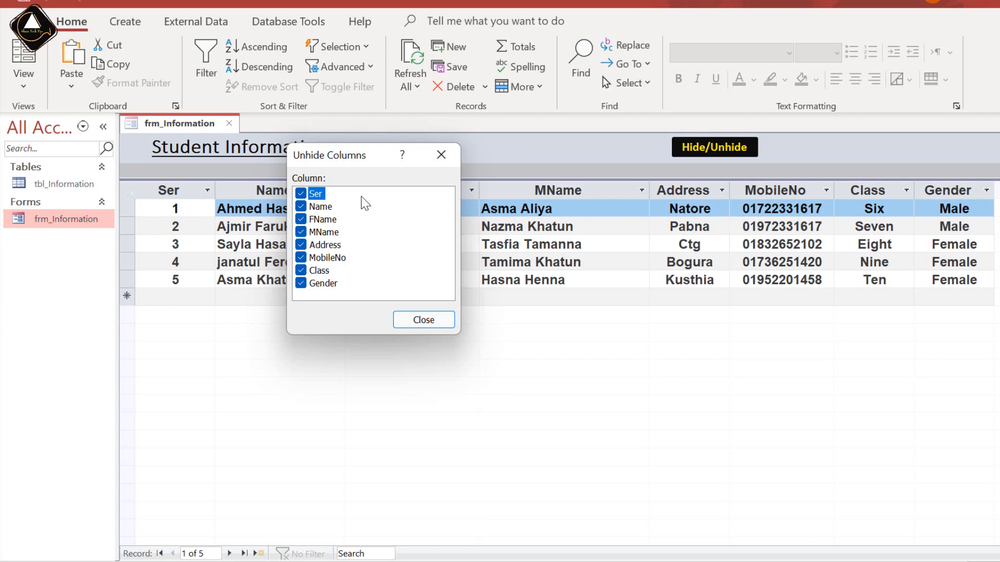
{"action": "left_click", "coordinate": [422, 325]}
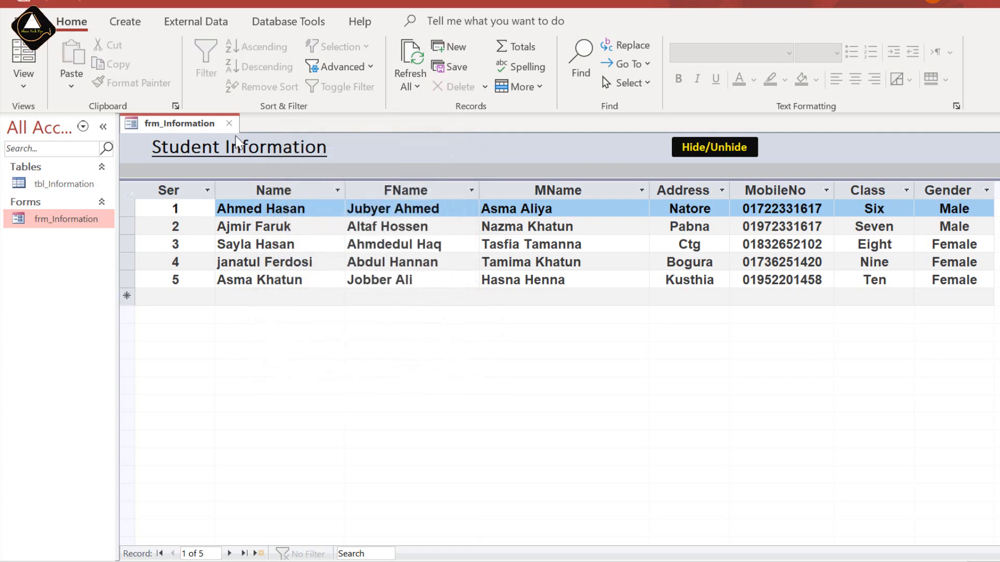
{"action": "left_click", "coordinate": [229, 123]}
{"action": "left_click", "coordinate": [484, 337]}
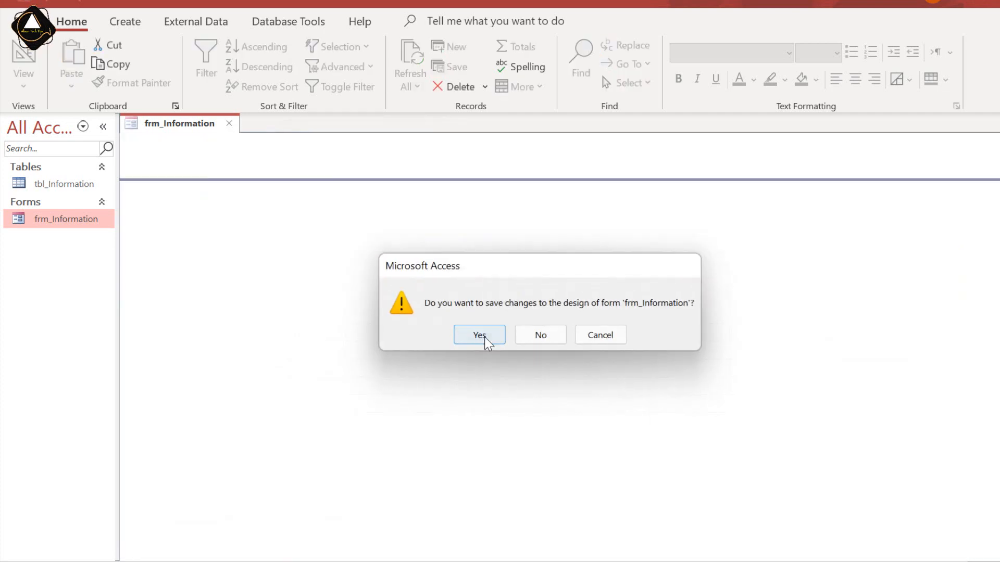
Create a split form from tbl_Information and raise its divider so the datasheet sits directly below the form header
{"action": "left_click", "coordinate": [87, 189]}
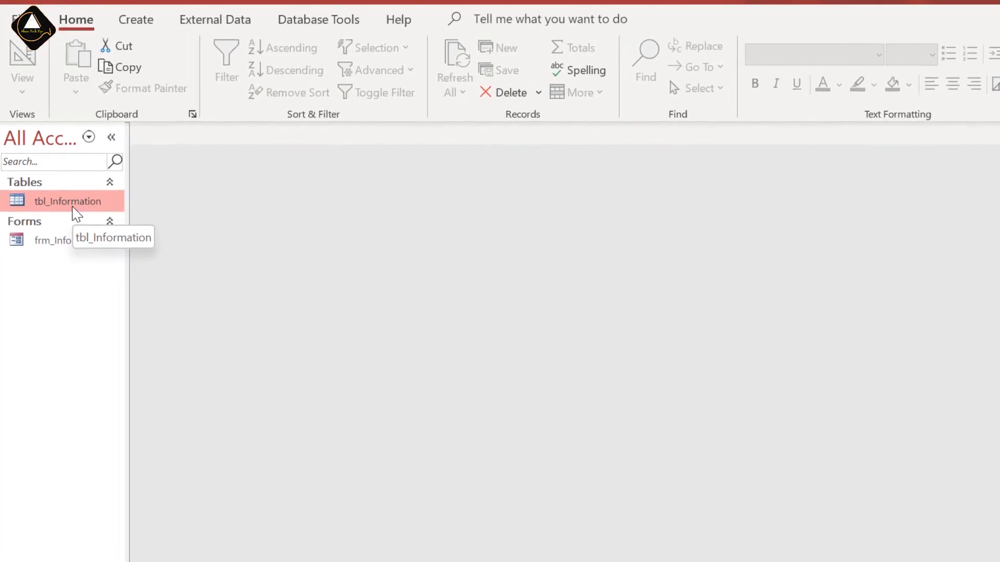
{"action": "left_click", "coordinate": [150, 31]}
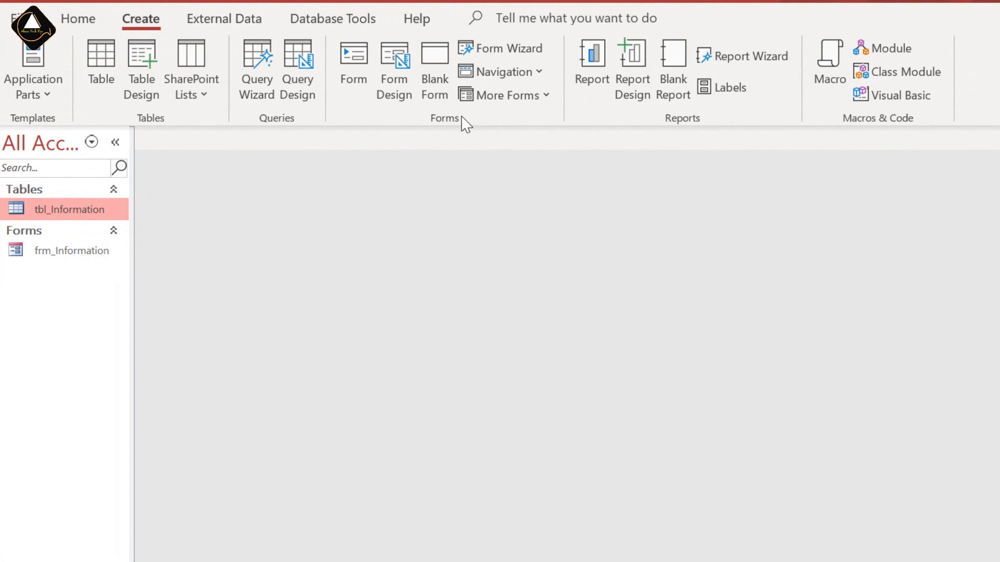
{"action": "left_click", "coordinate": [546, 96]}
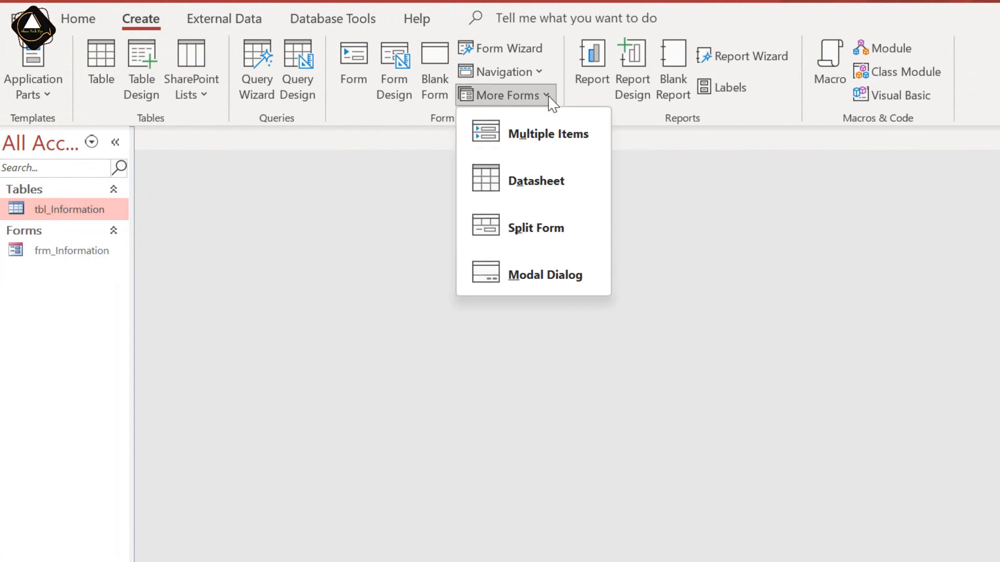
{"action": "left_click", "coordinate": [581, 235]}
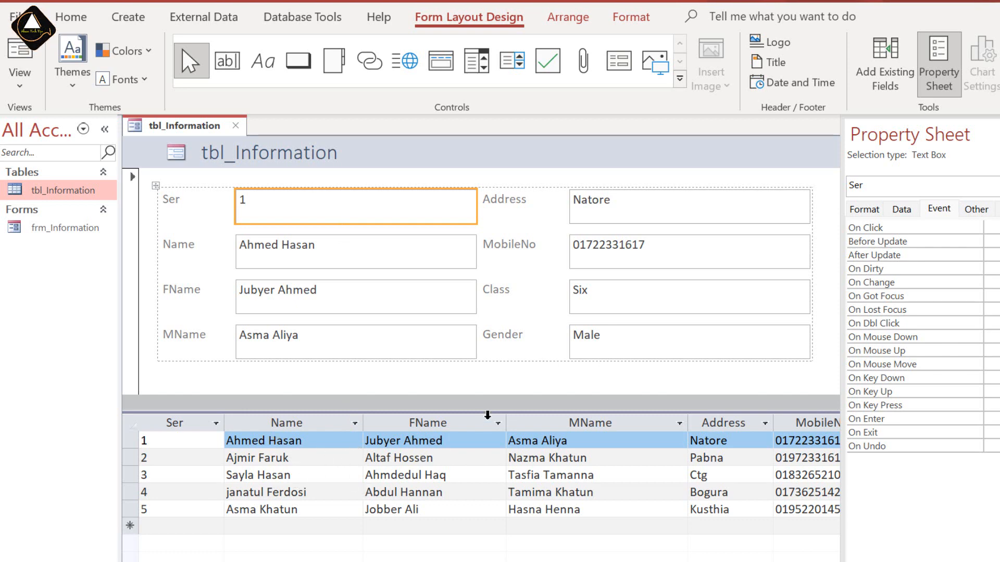
{"action": "left_click_drag", "start_coordinate": [491, 410], "coordinate": [502, 182]}
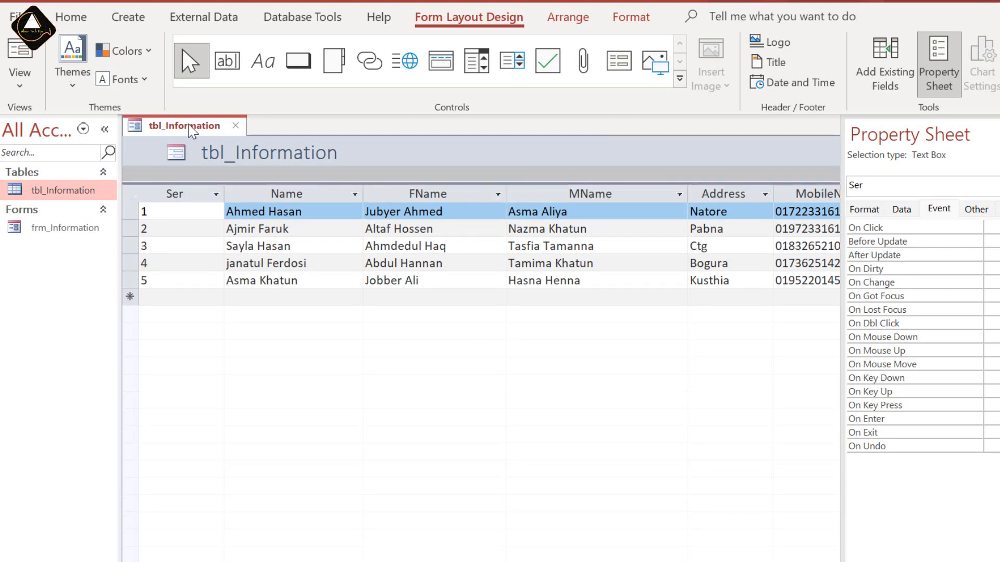
Switch the new form to Design View and change its header title to "Student Information"
{"action": "right_click", "coordinate": [191, 131]}
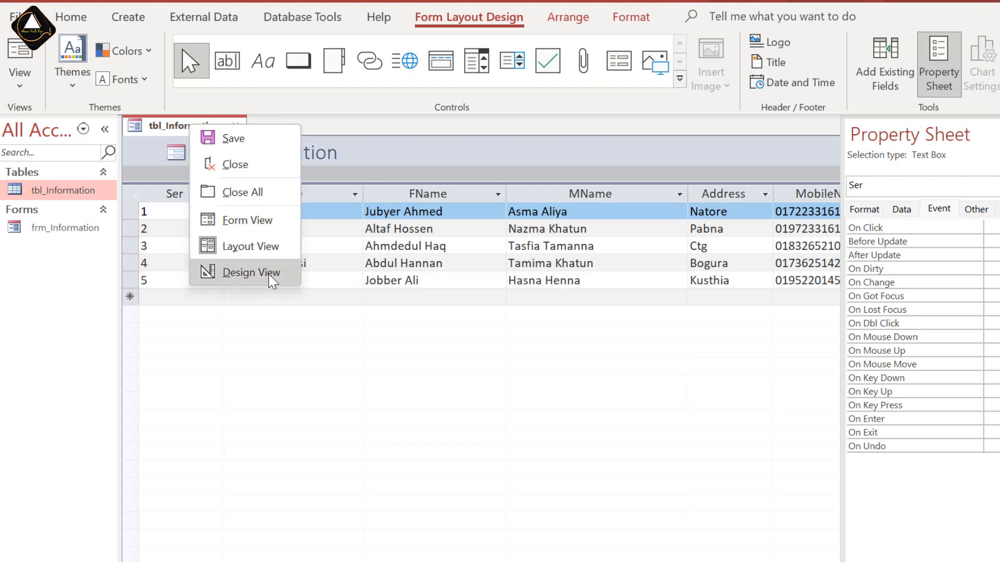
{"action": "left_click", "coordinate": [269, 273]}
{"action": "left_click", "coordinate": [206, 174]}
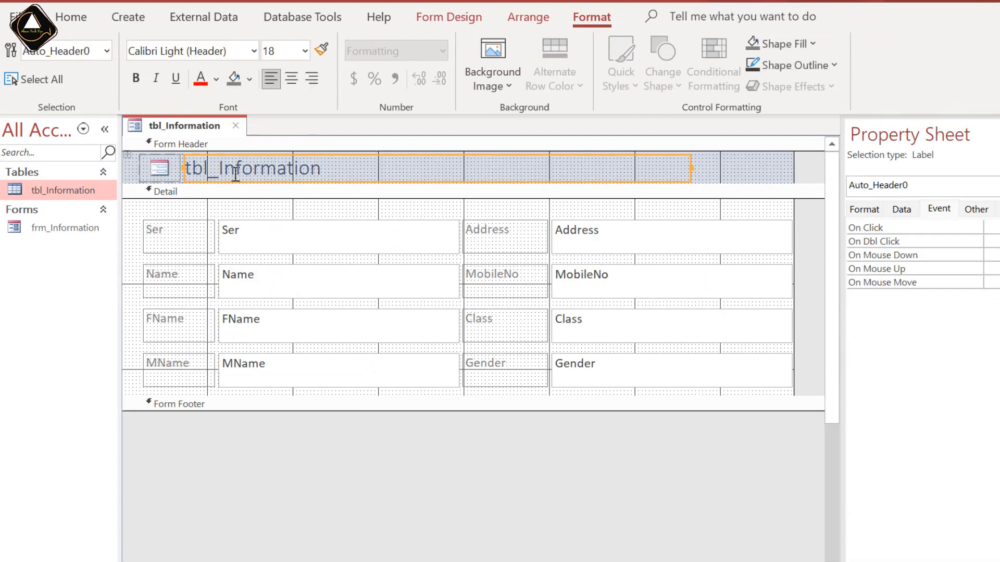
{"action": "left_click", "coordinate": [216, 169]}
{"action": "left_click_drag", "start_coordinate": [218, 169], "coordinate": [169, 174]}
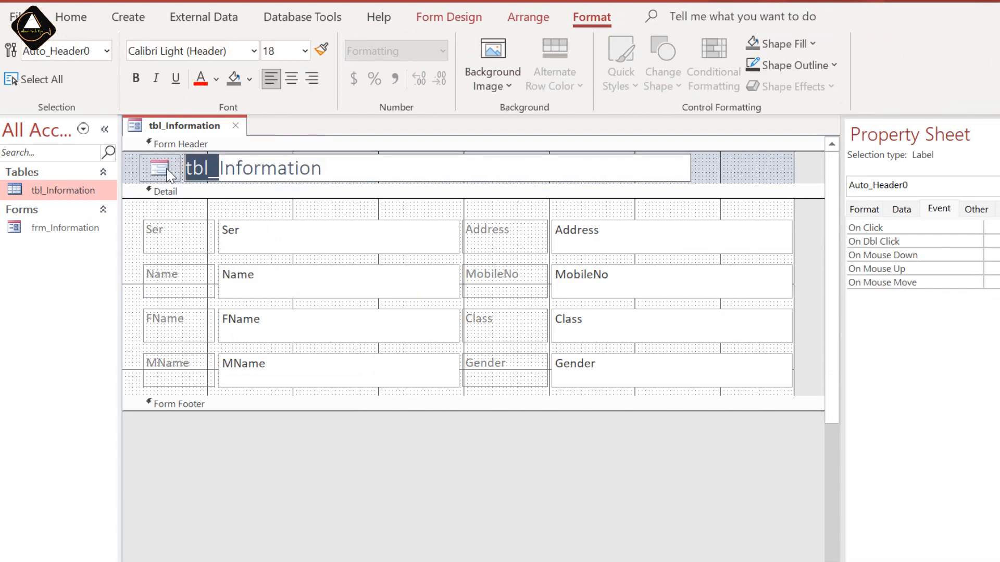
{"action": "key", "text": "Delete"}
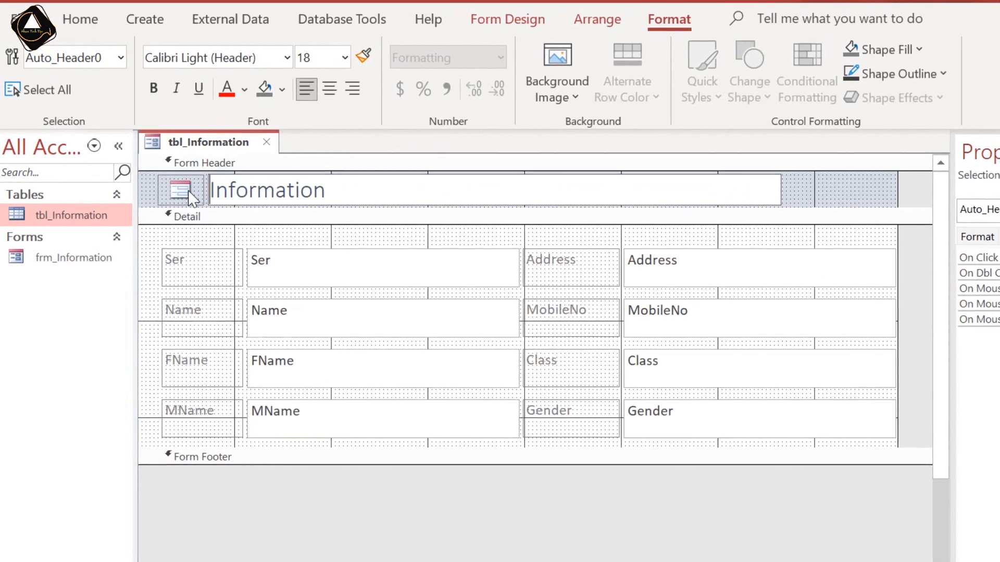
{"action": "type", "text": "Student"}
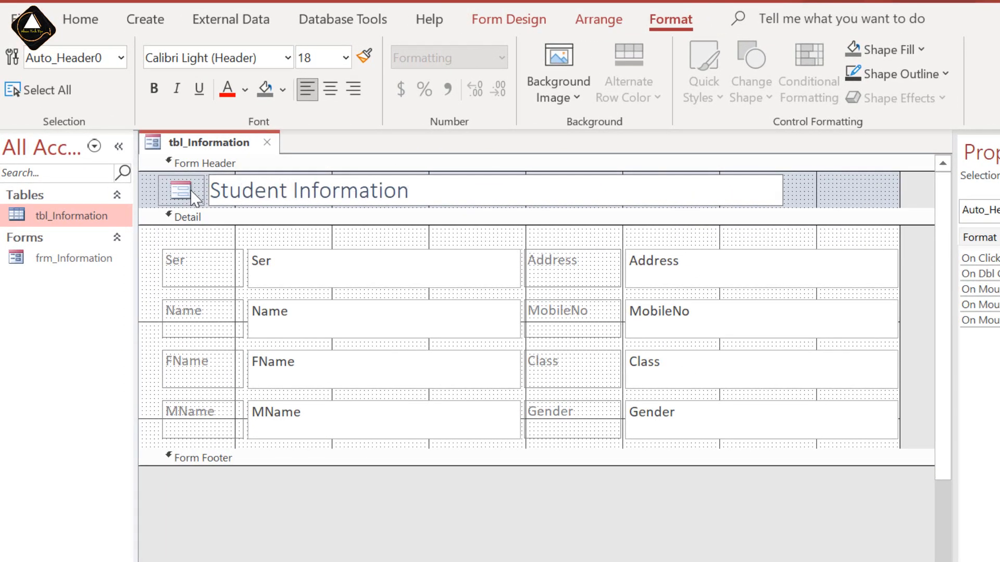
Delete the logo beside the header title and narrow the title label to roughly fit its text
{"action": "left_click", "coordinate": [180, 190]}
{"action": "key", "text": "Delete"}
{"action": "left_click", "coordinate": [330, 205]}
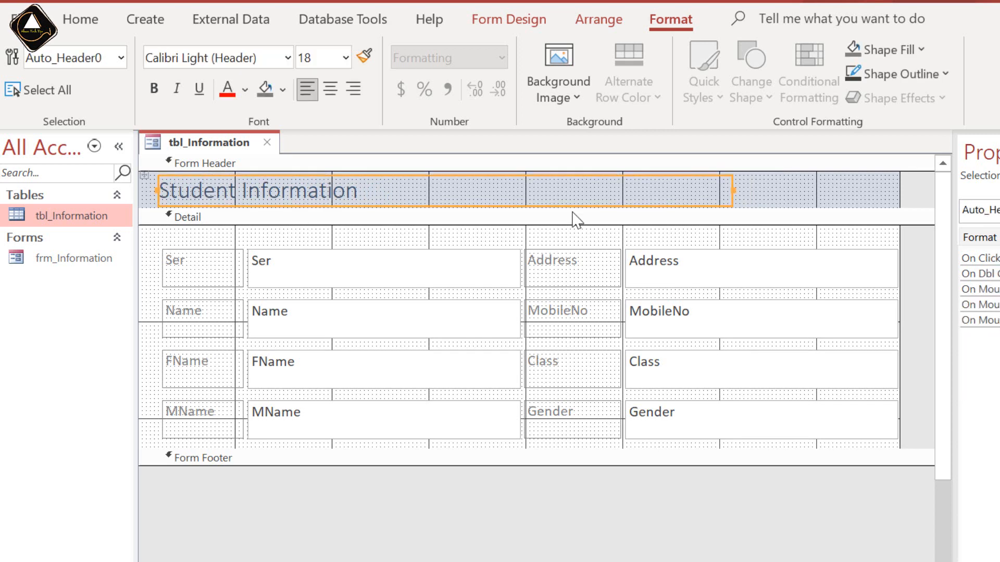
{"action": "left_click_drag", "start_coordinate": [729, 192], "coordinate": [680, 193]}
{"action": "left_click_drag", "start_coordinate": [393, 190], "coordinate": [390, 191]}
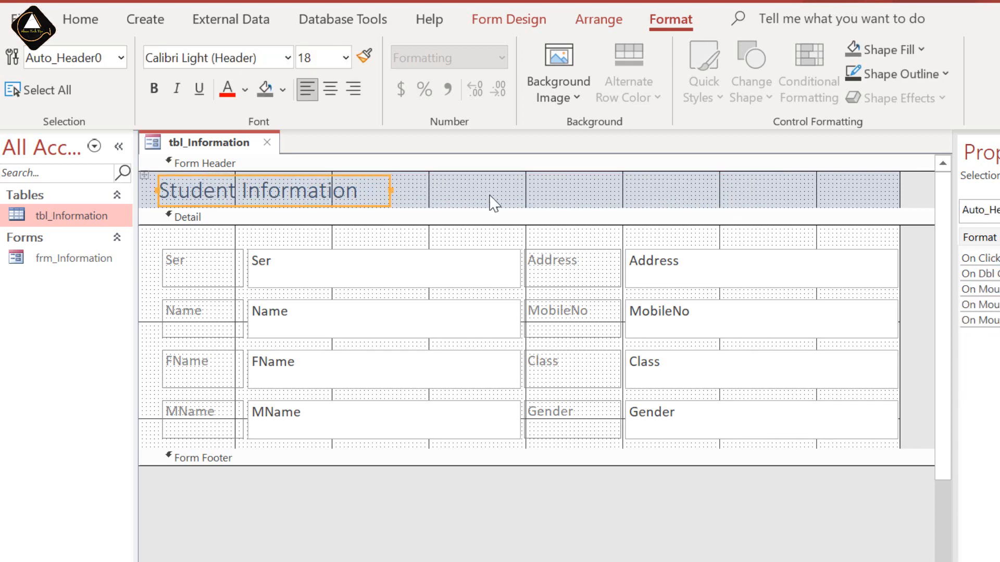
Add a command button at the far end of the form header from the title, without using the Command Button Wizard
{"action": "left_click", "coordinate": [491, 201]}
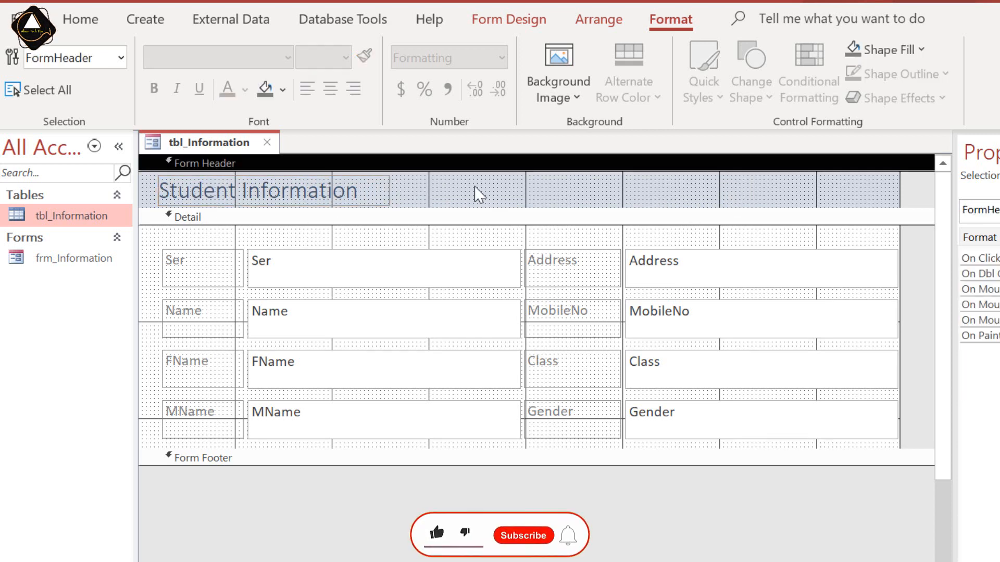
{"action": "left_click", "coordinate": [510, 22]}
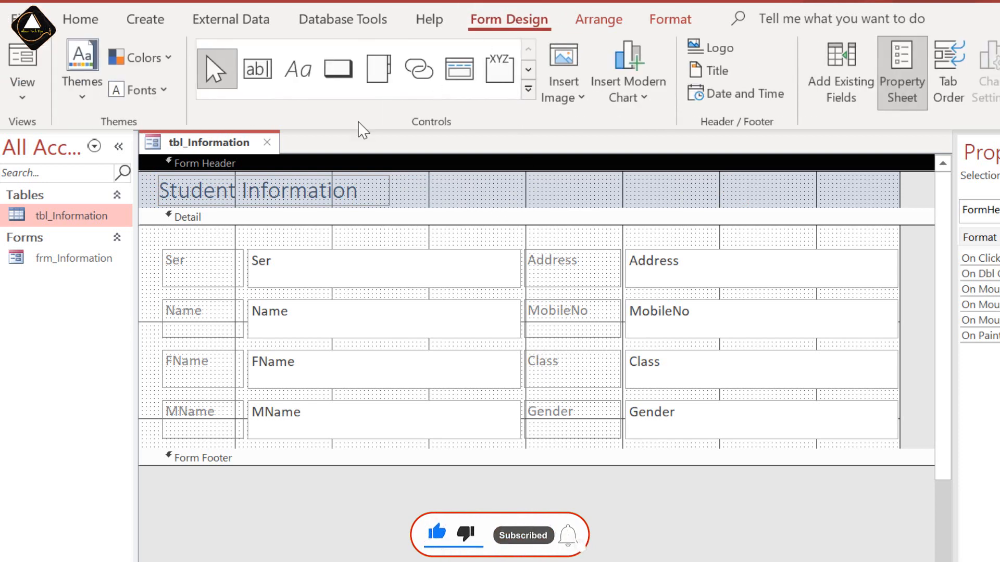
{"action": "left_click", "coordinate": [339, 75]}
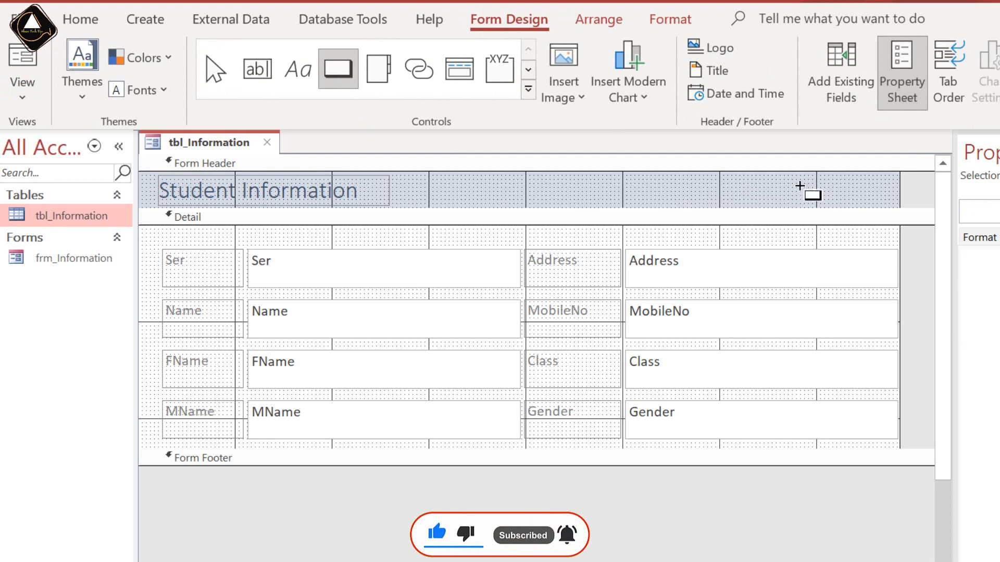
{"action": "left_click_drag", "start_coordinate": [775, 184], "coordinate": [877, 202]}
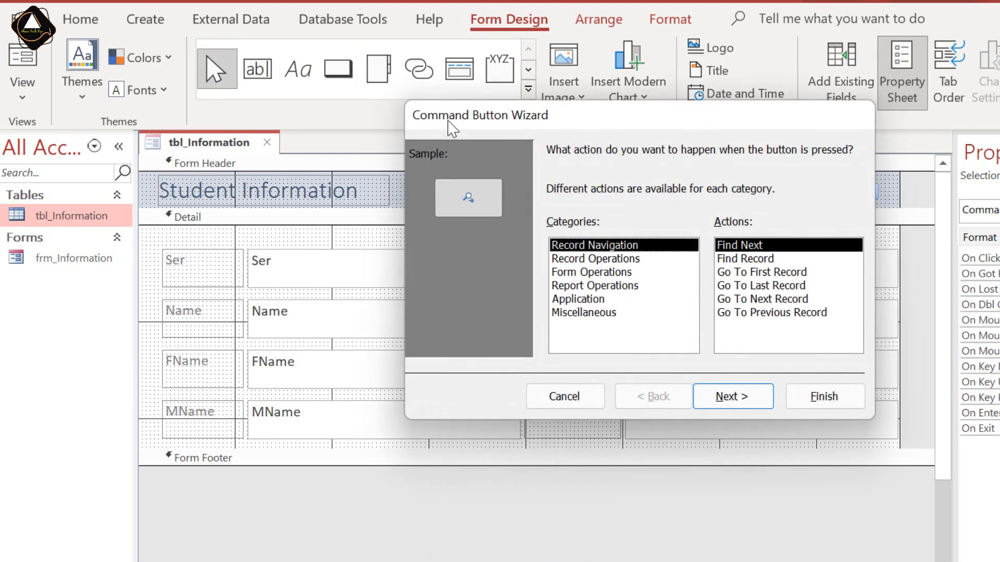
{"action": "left_click", "coordinate": [567, 399]}
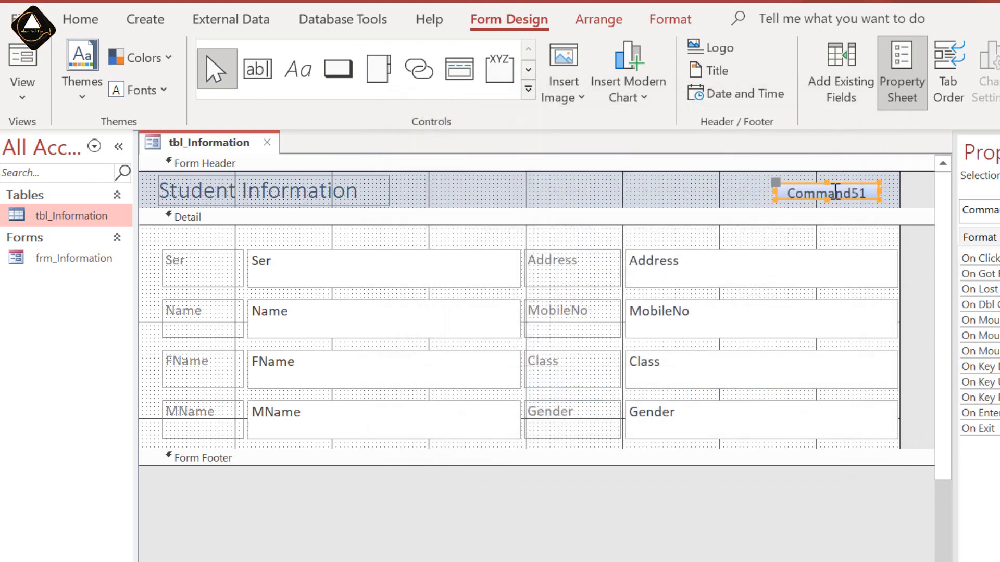
Caption the new header button "Hide/Unhide" and make it slightly taller and wider
{"action": "left_click_drag", "start_coordinate": [825, 200], "coordinate": [805, 271]}
{"action": "left_click", "coordinate": [859, 192]}
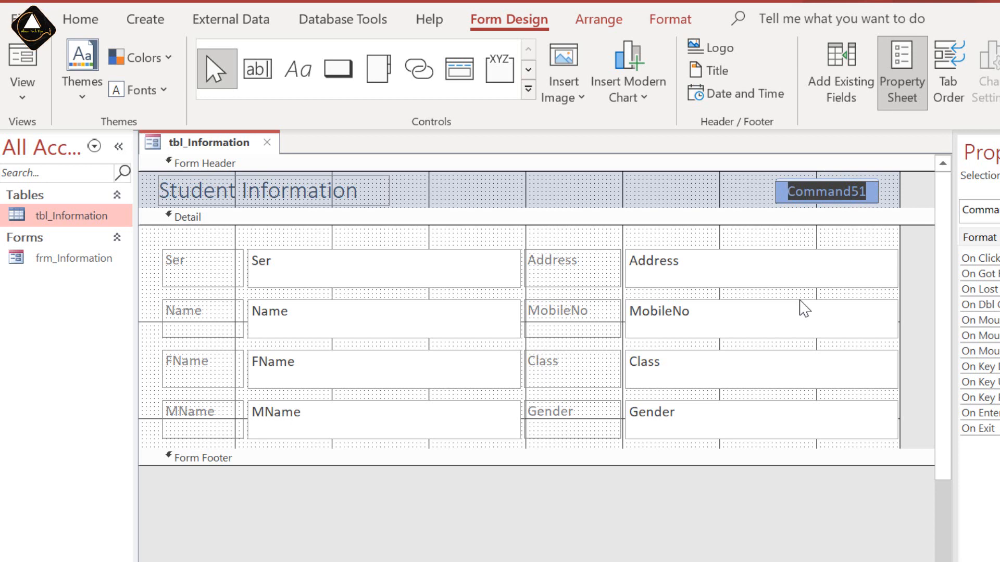
{"action": "type", "text": "Hide"}
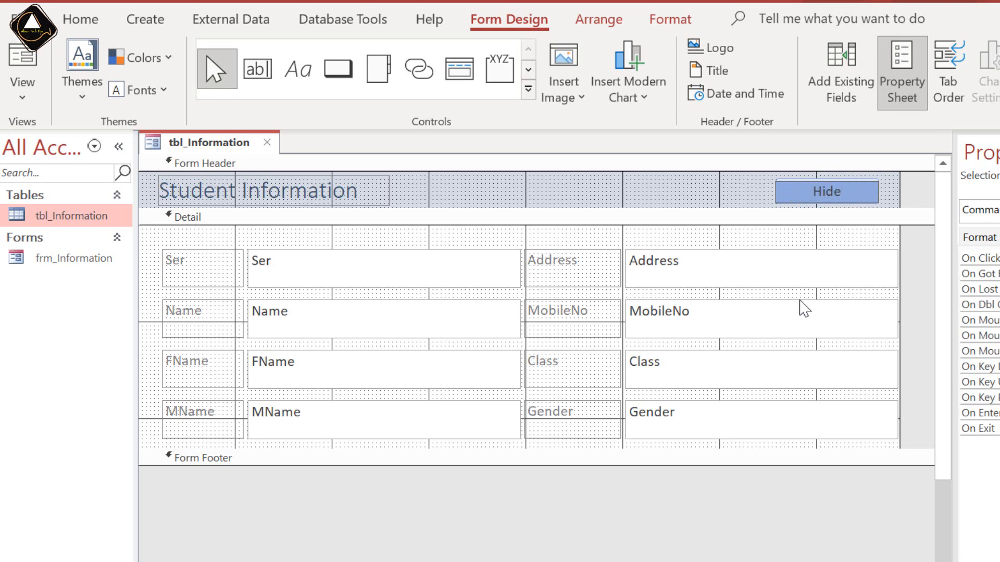
{"action": "type", "text": "/Unhi"}
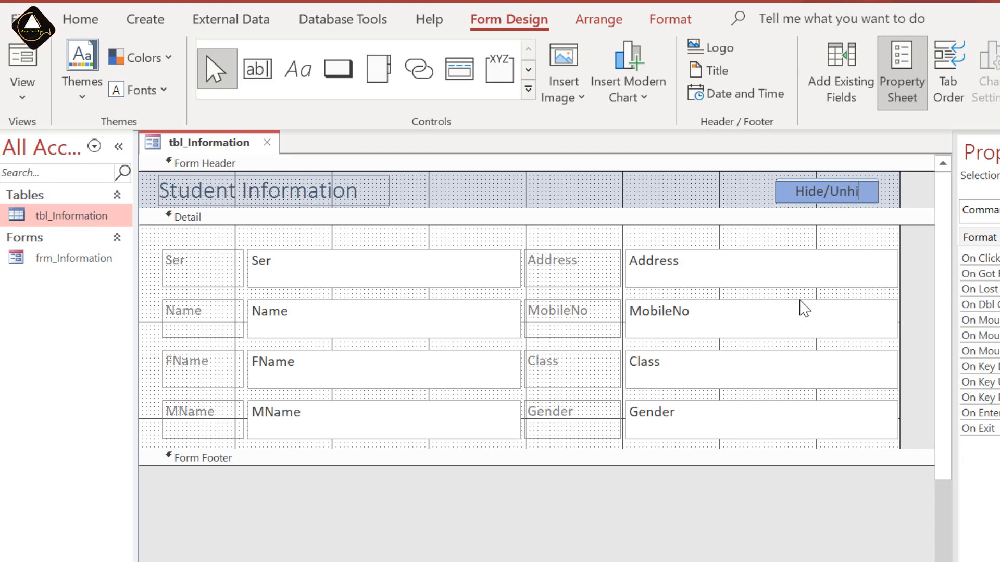
{"action": "type", "text": "de"}
{"action": "left_click", "coordinate": [743, 196]}
{"action": "left_click", "coordinate": [810, 192]}
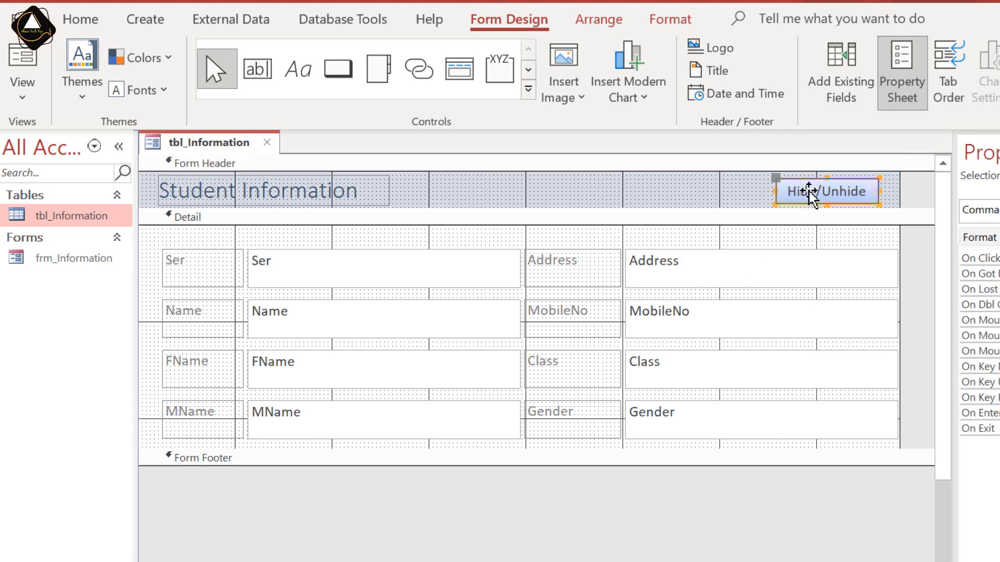
{"action": "left_click", "coordinate": [782, 192]}
{"action": "left_click_drag", "start_coordinate": [773, 191], "coordinate": [749, 191]}
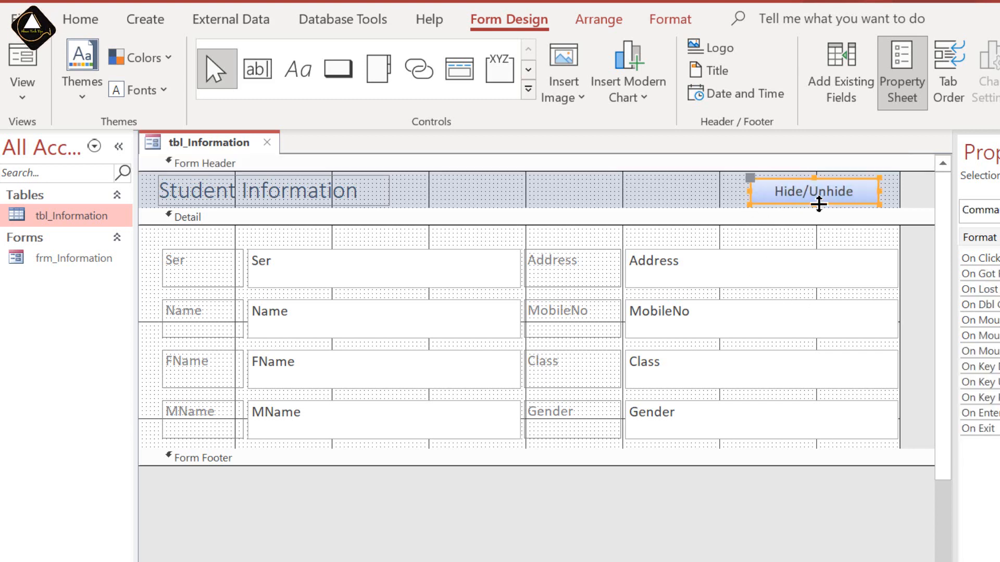
Format the Hide/Unhide button as a square-cornered rectangle with a black fill and transparent outline
{"action": "left_click", "coordinate": [673, 22]}
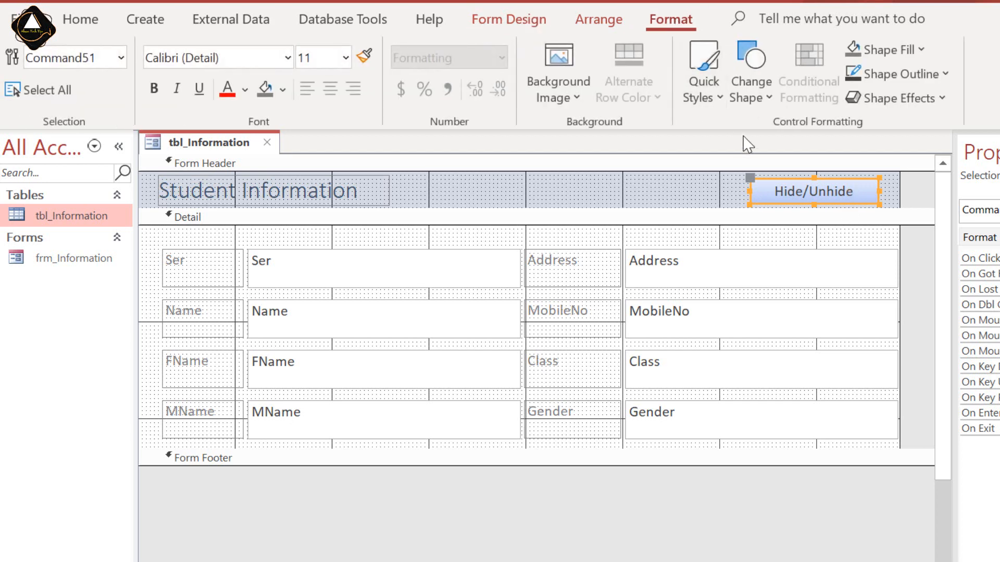
{"action": "left_click", "coordinate": [946, 73]}
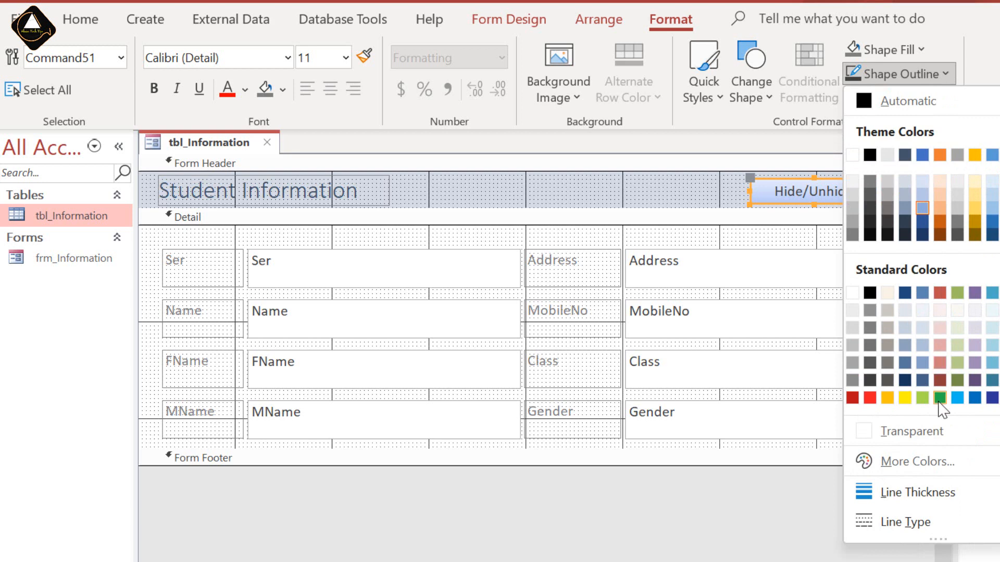
{"action": "left_click", "coordinate": [942, 442]}
{"action": "left_click", "coordinate": [888, 50]}
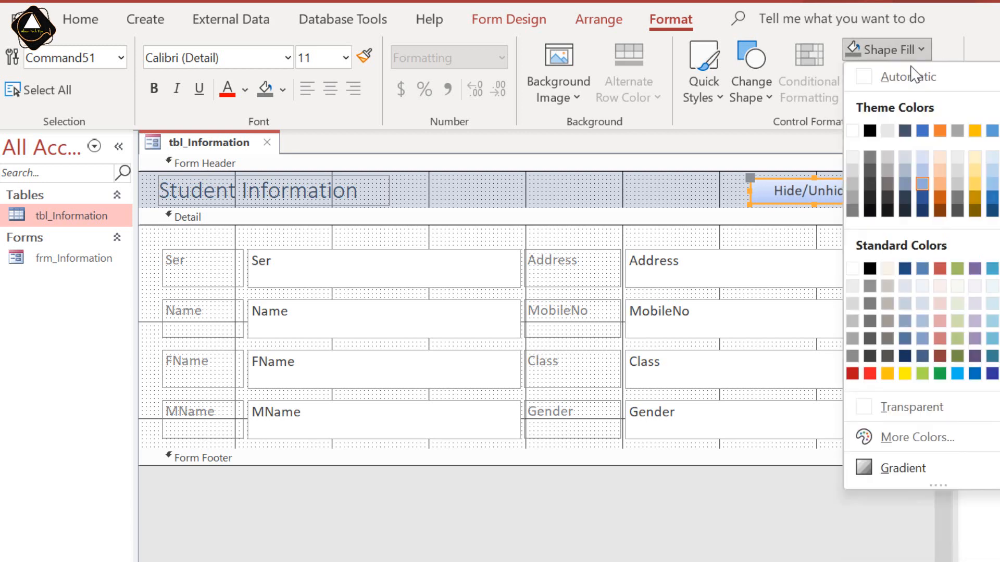
{"action": "left_click", "coordinate": [871, 212]}
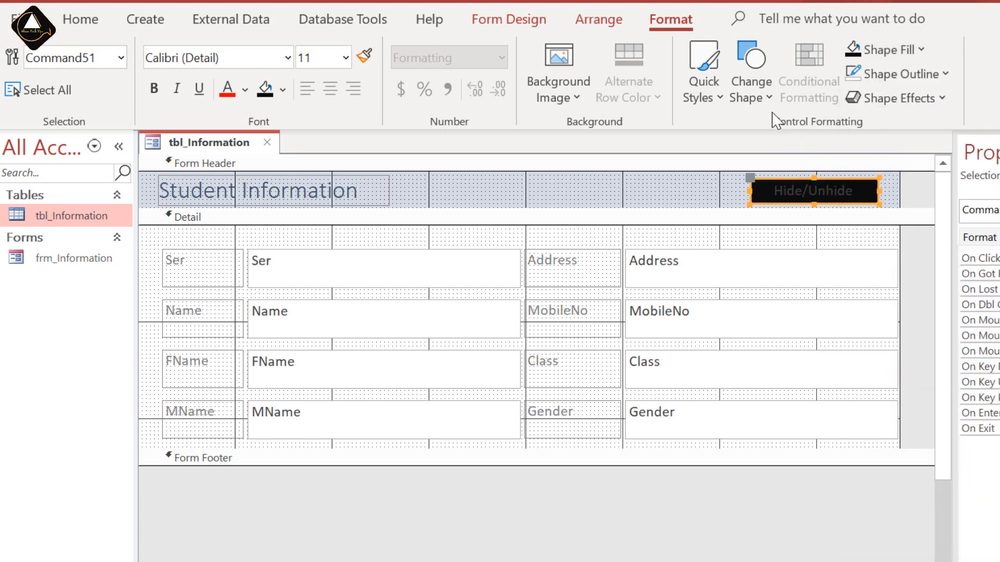
{"action": "left_click", "coordinate": [768, 97]}
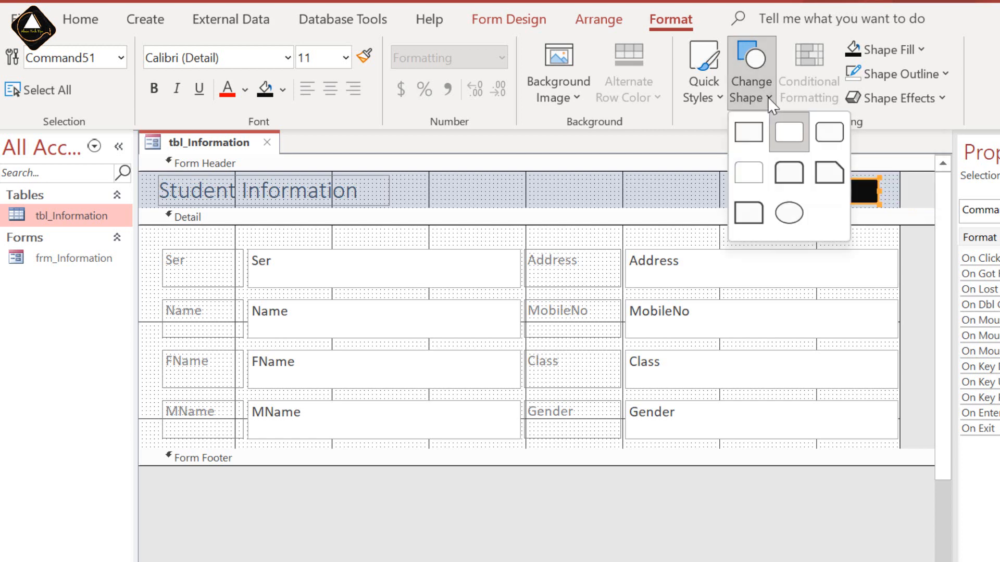
{"action": "left_click", "coordinate": [754, 138]}
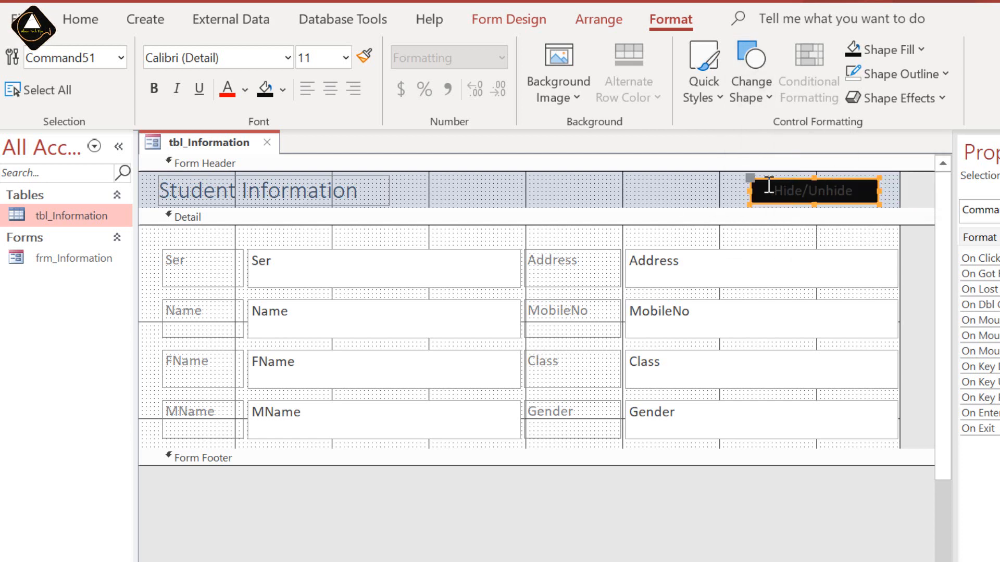
Set the Hide/Unhide button's caption to white, bold Arial at size 12, and widen the button slightly
{"action": "left_click", "coordinate": [247, 95]}
{"action": "left_click", "coordinate": [226, 172]}
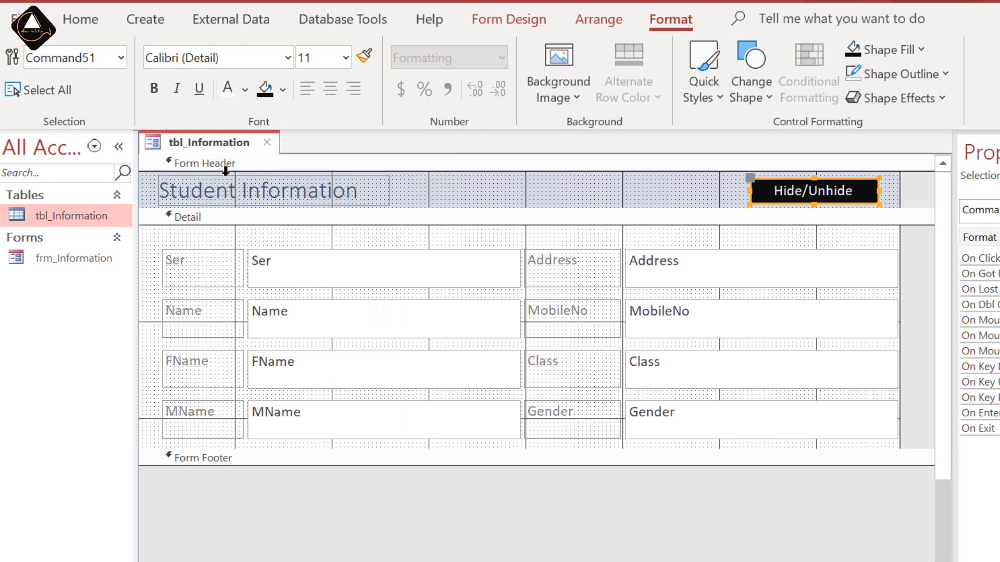
{"action": "left_click", "coordinate": [154, 89]}
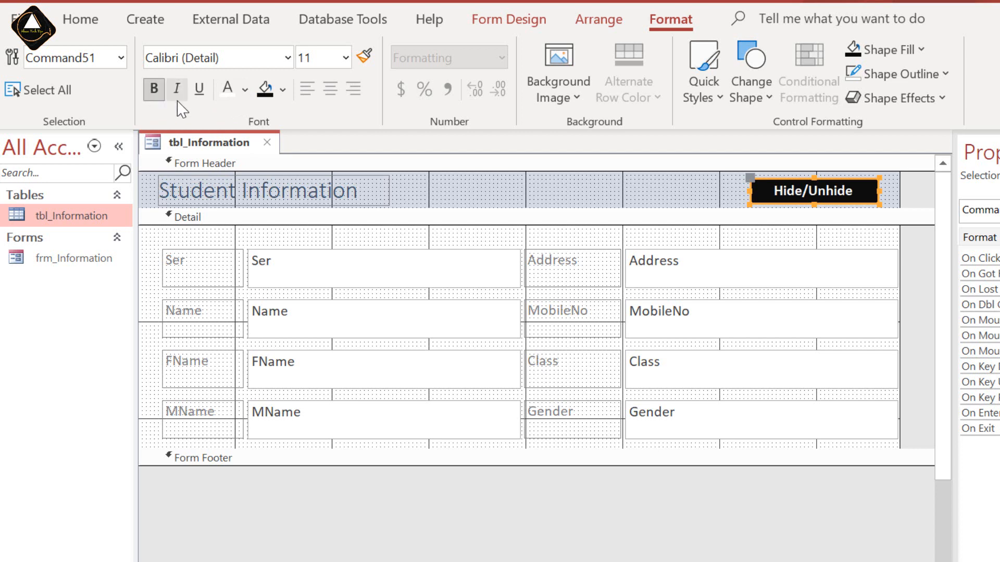
{"action": "left_click", "coordinate": [259, 59]}
{"action": "type", "text": "Arial"}
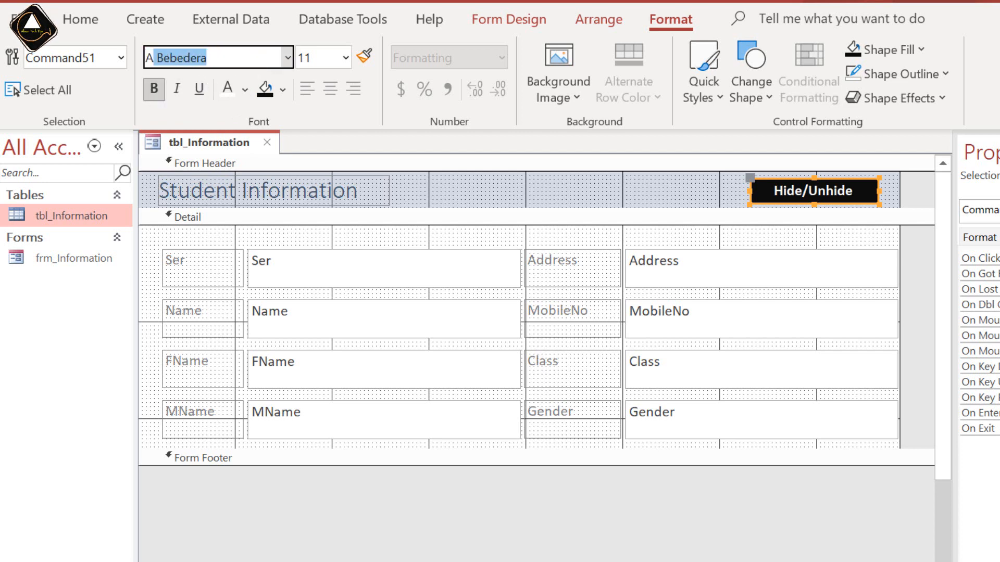
{"action": "key", "text": "Return"}
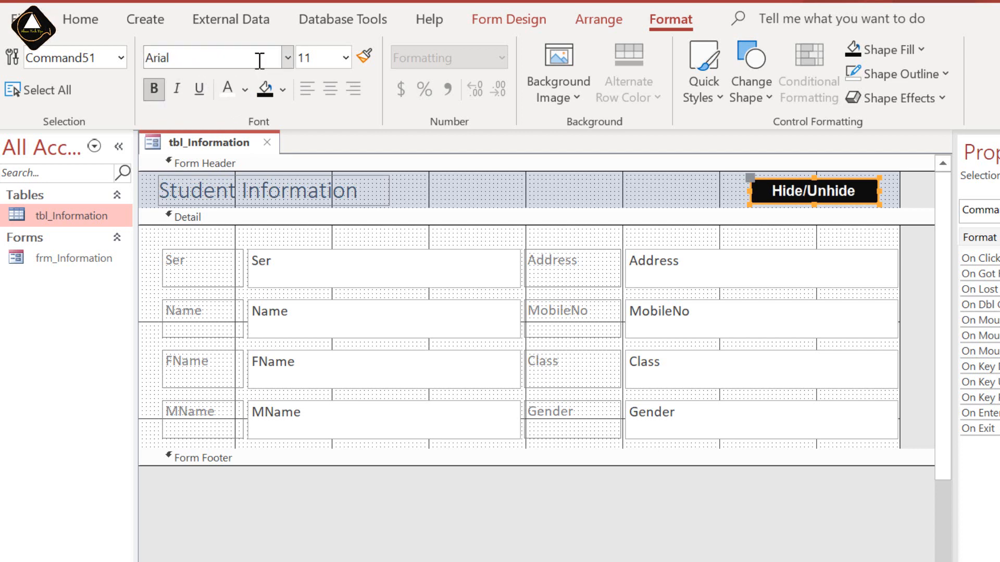
{"action": "left_click", "coordinate": [316, 58]}
{"action": "type", "text": "12"}
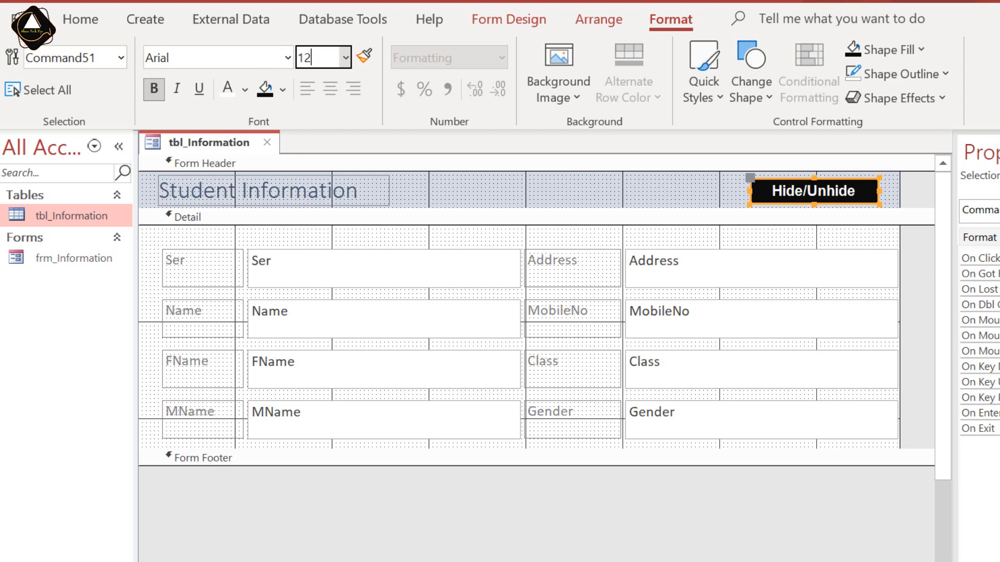
{"action": "key", "text": "Return"}
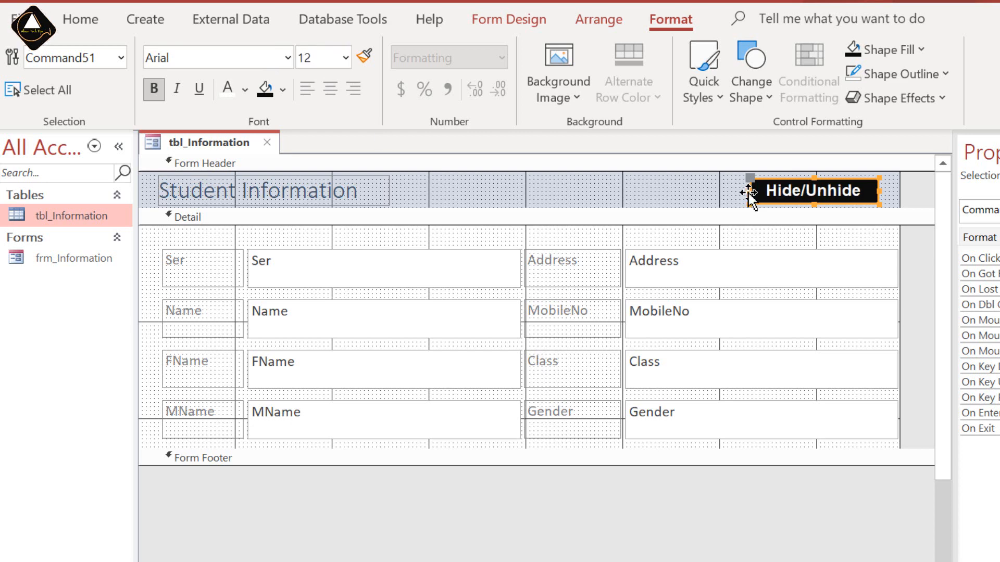
{"action": "left_click_drag", "start_coordinate": [750, 192], "coordinate": [740, 189]}
{"action": "left_click", "coordinate": [697, 194]}
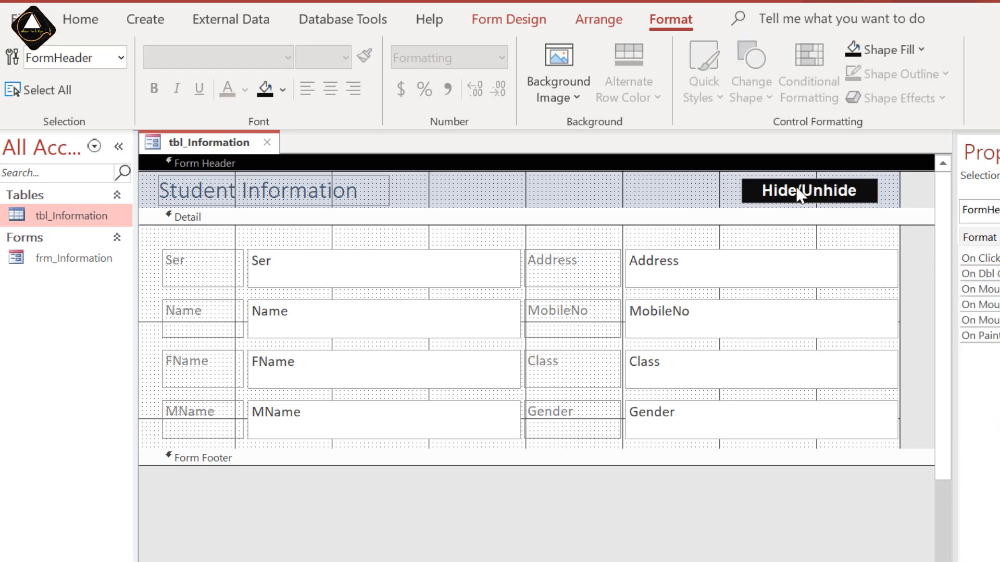
Open the Macro Builder for the Hide/Unhide button's On Click event
{"action": "left_click", "coordinate": [797, 190]}
{"action": "left_click", "coordinate": [678, 188]}
{"action": "left_click", "coordinate": [707, 190]}
{"action": "left_click", "coordinate": [791, 199]}
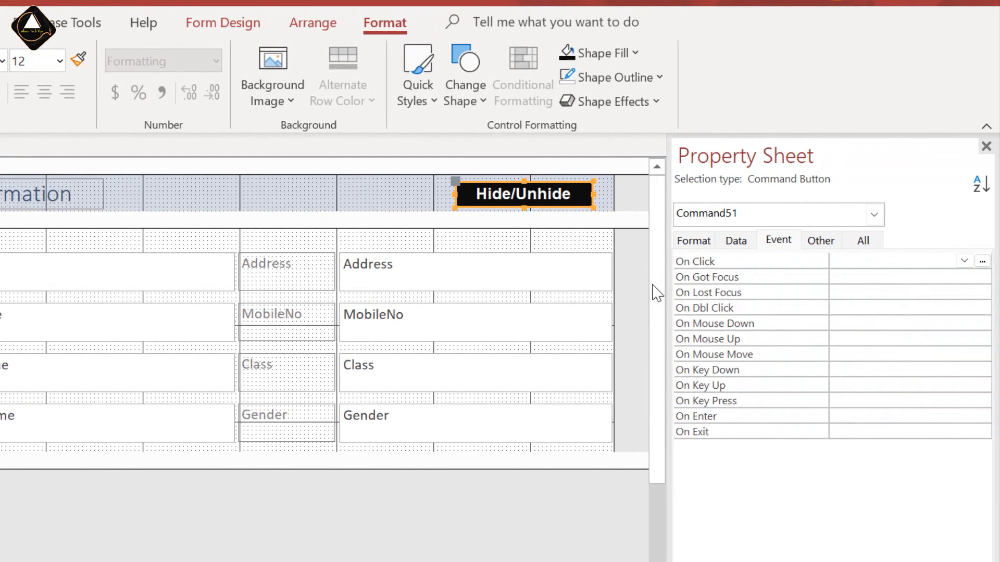
{"action": "left_click", "coordinate": [776, 239]}
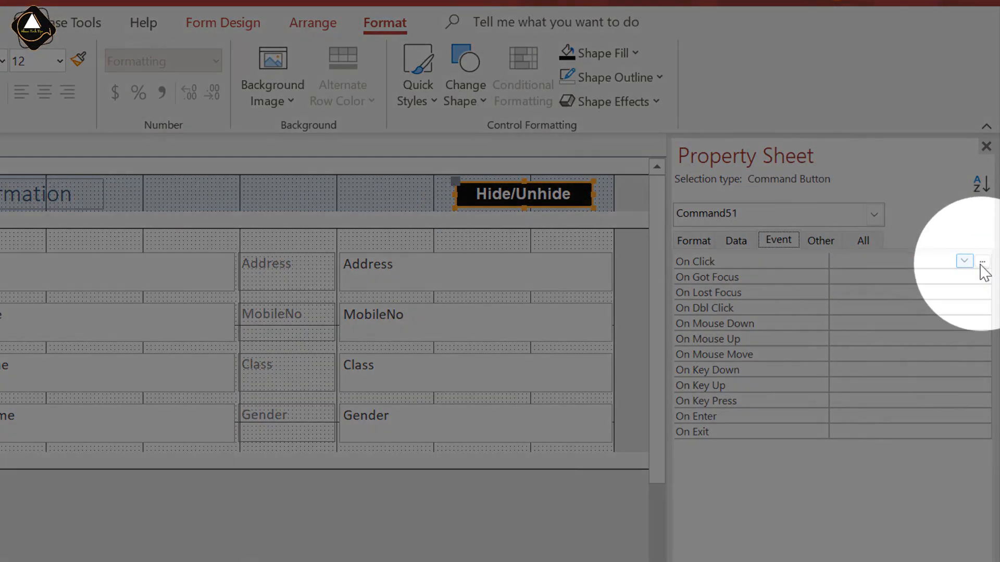
{"action": "left_click", "coordinate": [982, 263]}
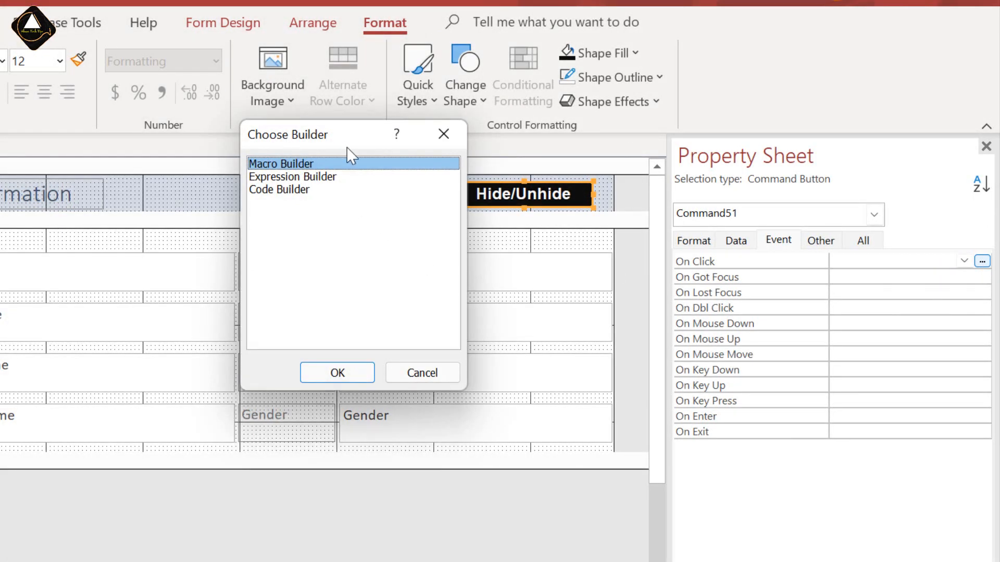
{"action": "left_click", "coordinate": [371, 373]}
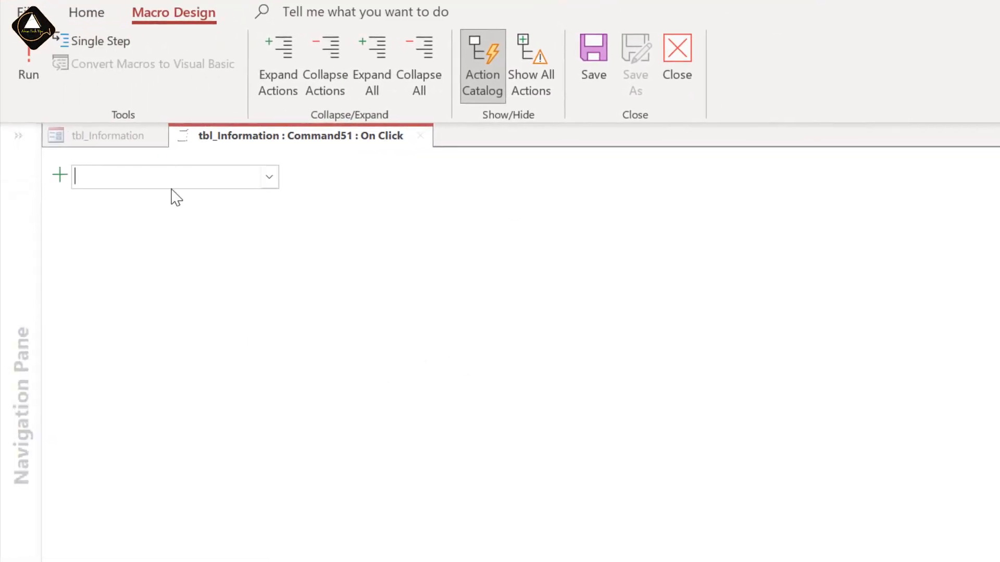
Add a RunMenuCommand action with the command UnhideColumns to the button's macro and save it
{"action": "type", "text": "Ru"}
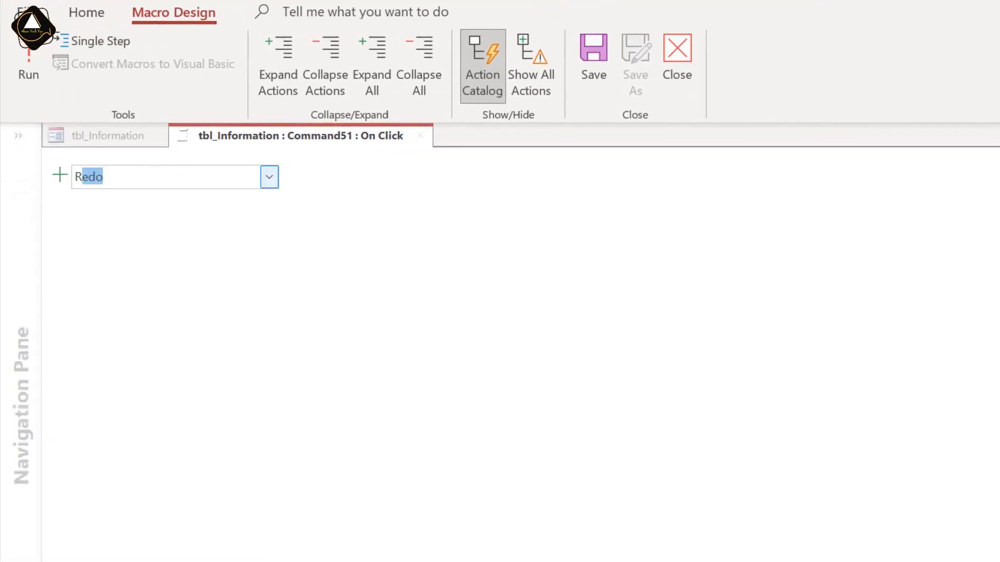
{"action": "type", "text": "nM"}
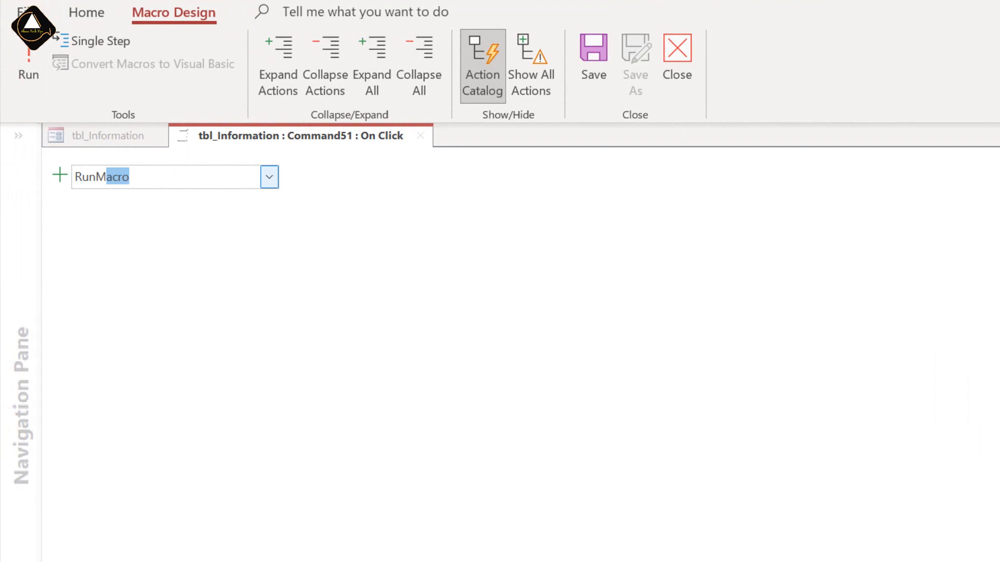
{"action": "type", "text": "enuCommand"}
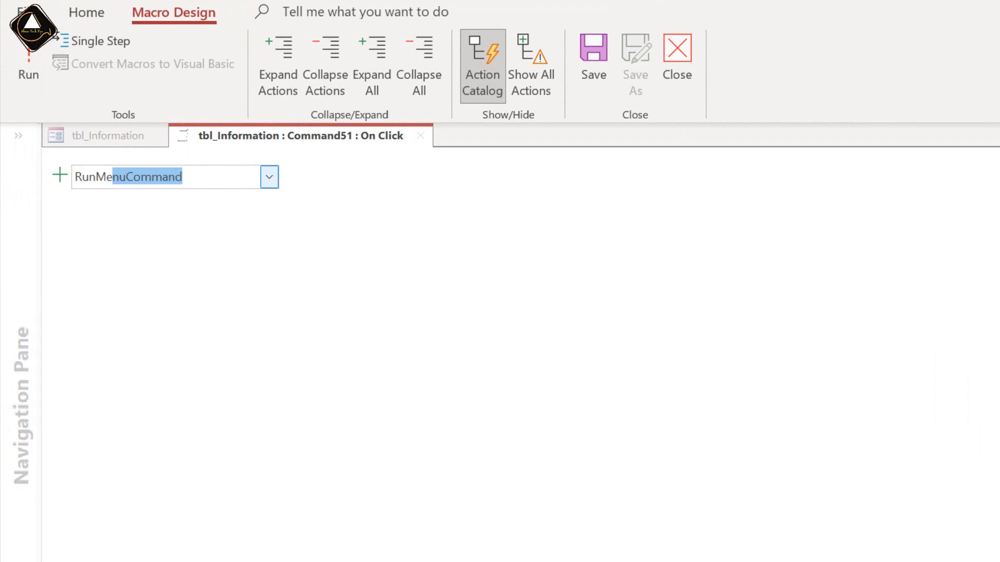
{"action": "key", "text": "Return"}
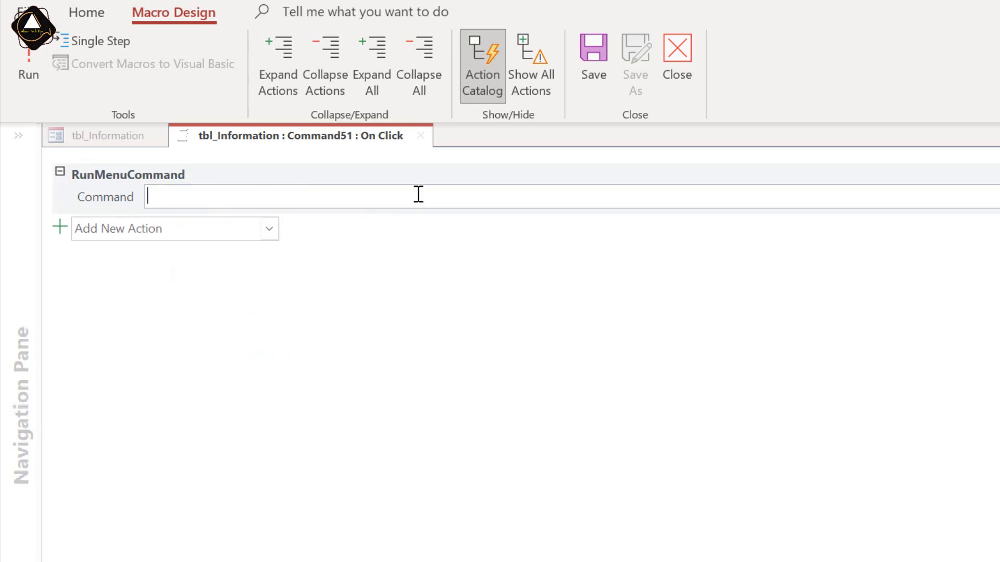
{"action": "type", "text": "UnhideColumns"}
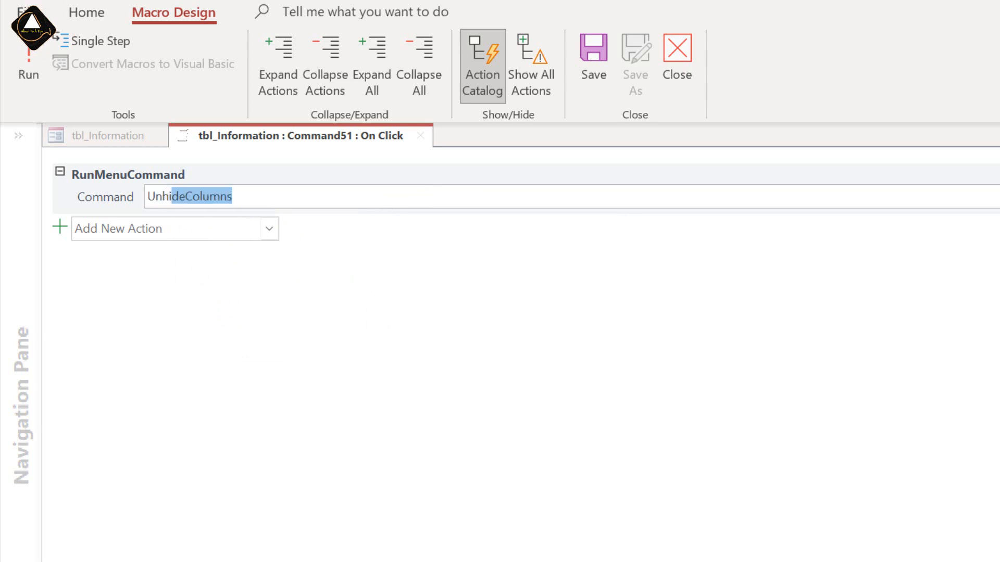
{"action": "key", "text": "Return"}
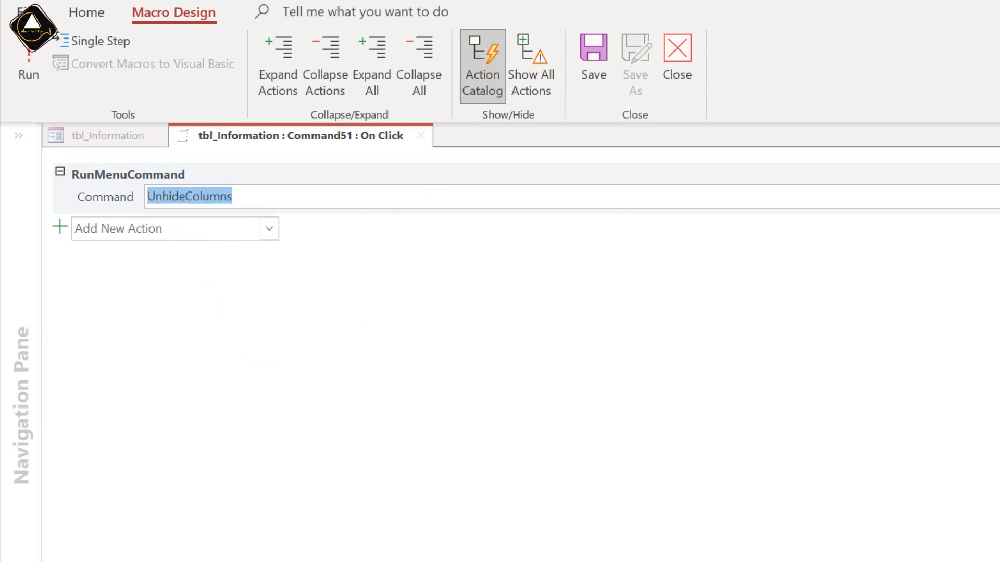
{"action": "left_click", "coordinate": [302, 198]}
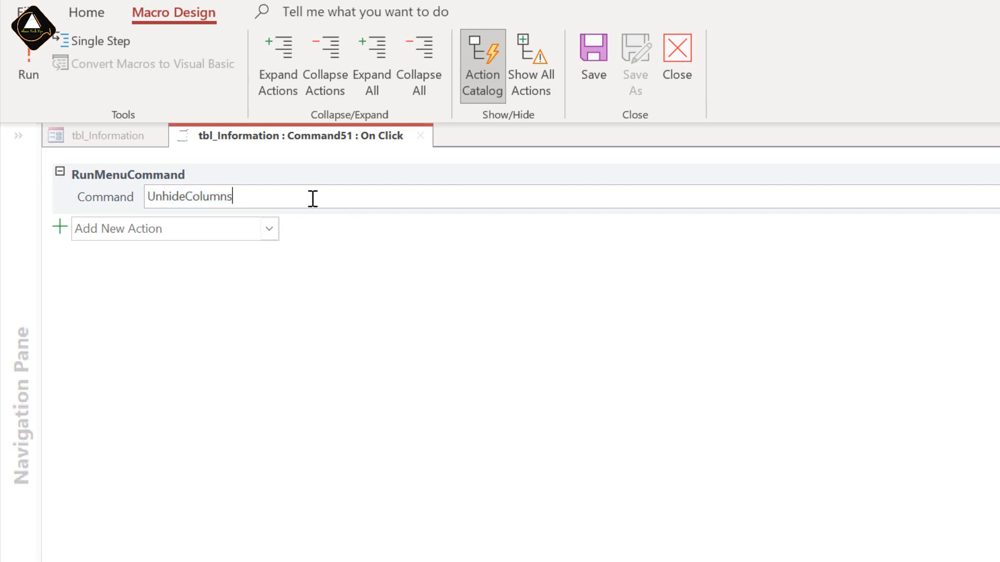
{"action": "left_click", "coordinate": [588, 53]}
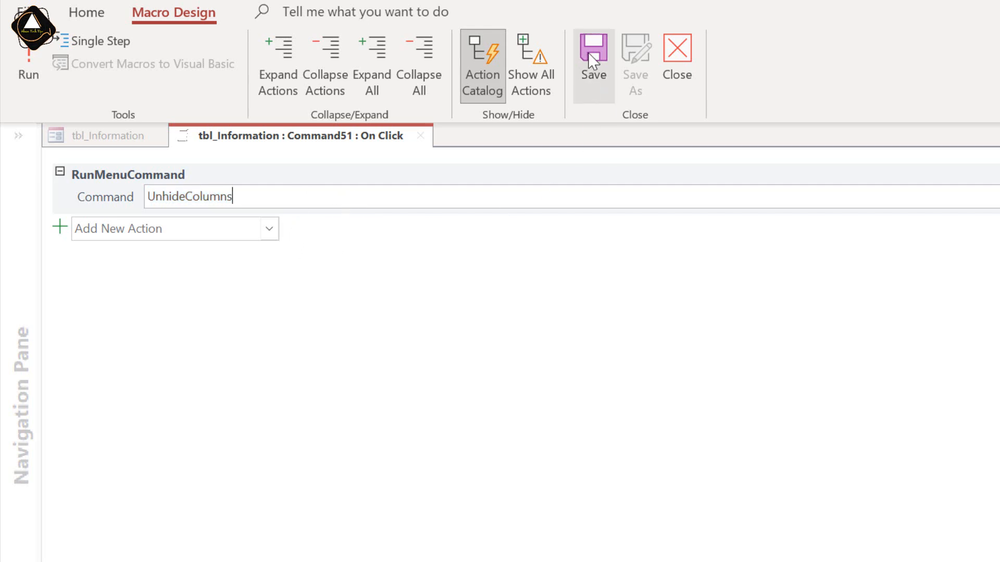
Close the Macro Builder and save the form under the name tbl_Information
{"action": "left_click", "coordinate": [675, 95]}
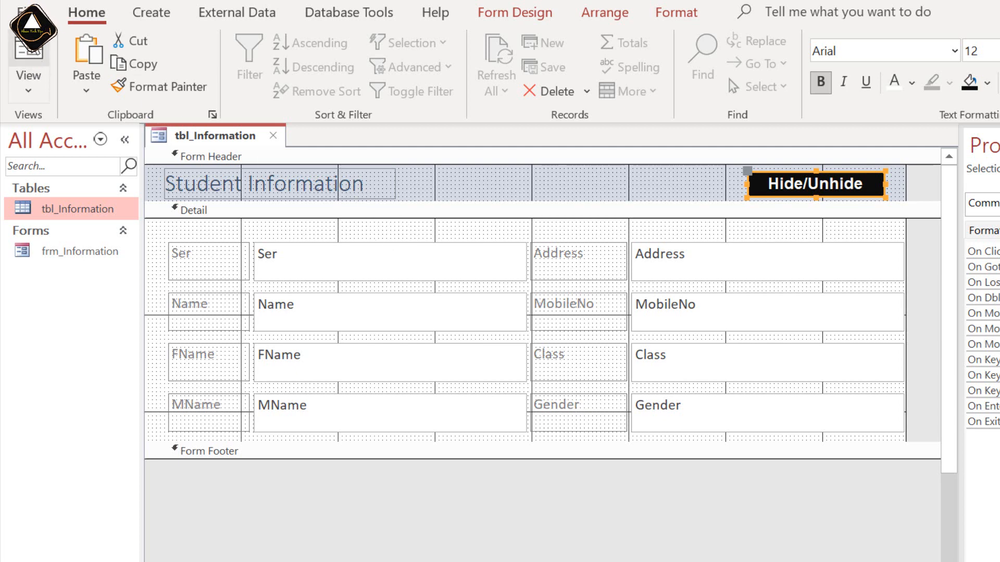
{"action": "key", "text": "ctrl+s"}
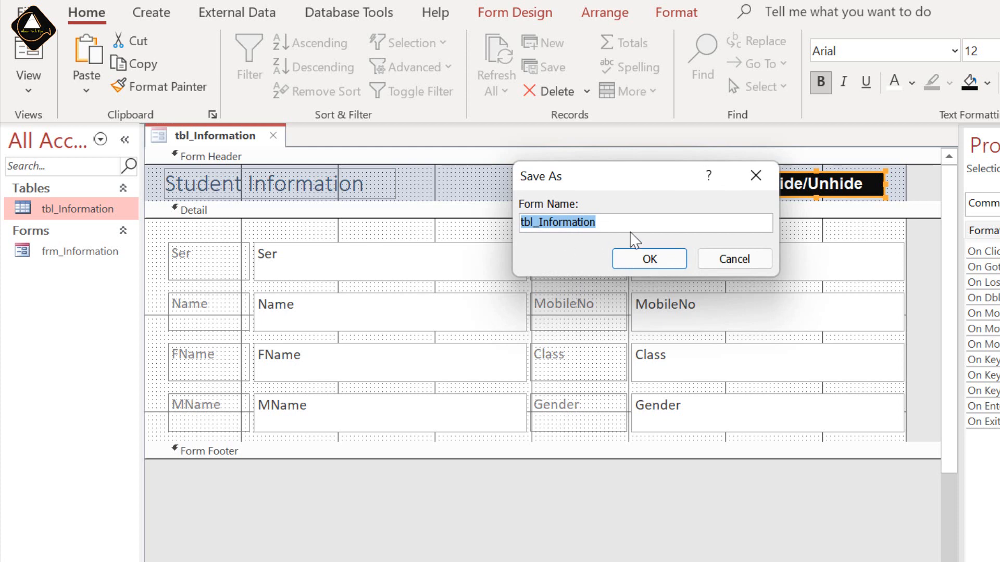
{"action": "left_click", "coordinate": [657, 262]}
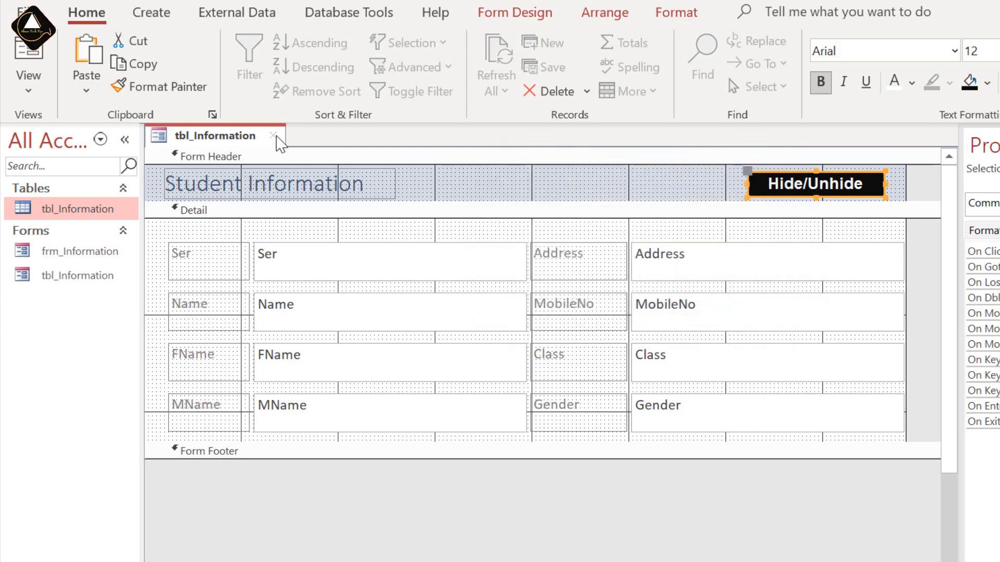
Close the tbl_Information form's design and reopen the saved form to display its records
{"action": "left_click", "coordinate": [273, 136]}
{"action": "left_click", "coordinate": [77, 278]}
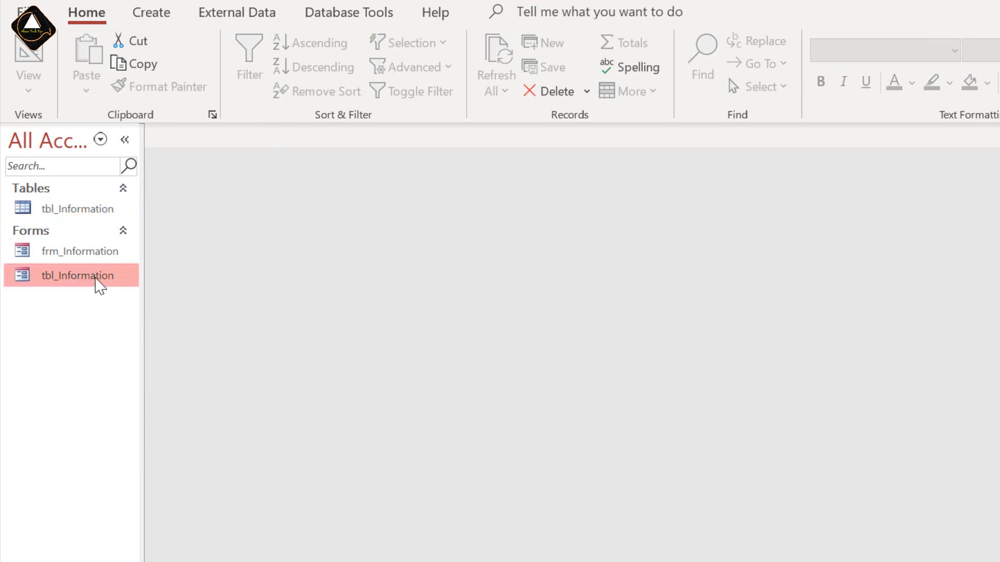
{"action": "double_click", "coordinate": [99, 280]}
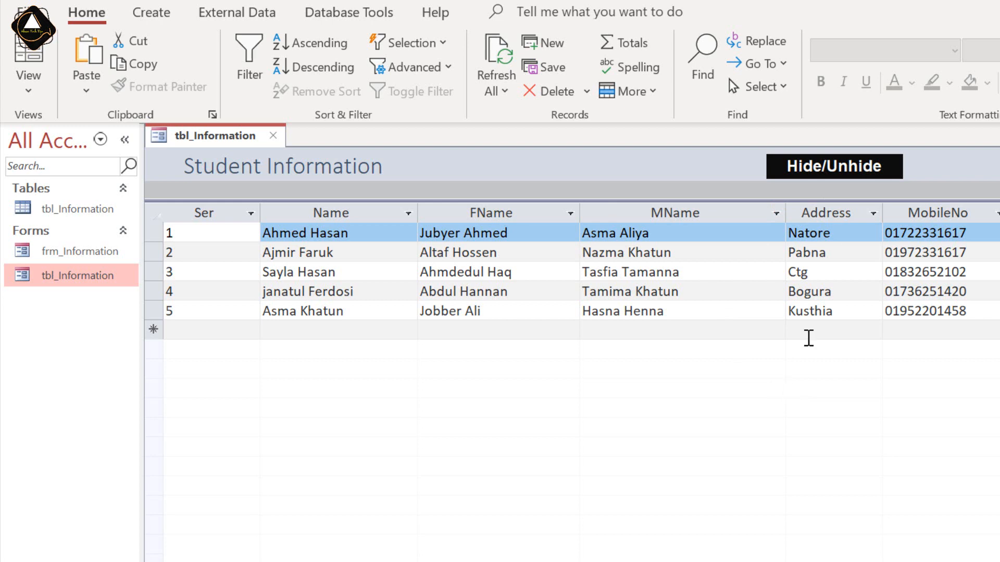
Test the Hide/Unhide button by hiding the Gender, Class, MobileNo, Address and MName columns in the datasheet
{"action": "left_click", "coordinate": [852, 171]}
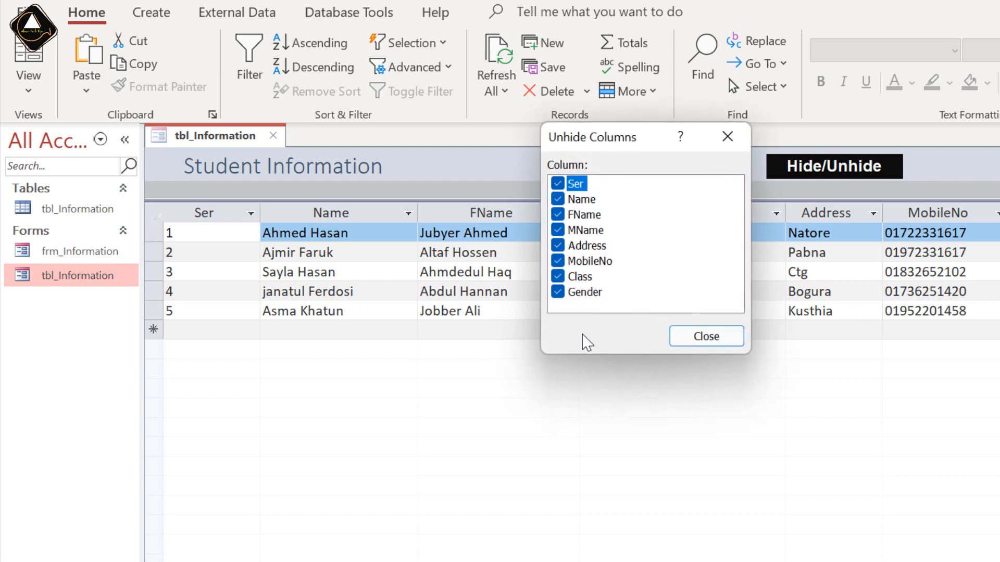
{"action": "left_click", "coordinate": [557, 292]}
{"action": "left_click", "coordinate": [558, 276]}
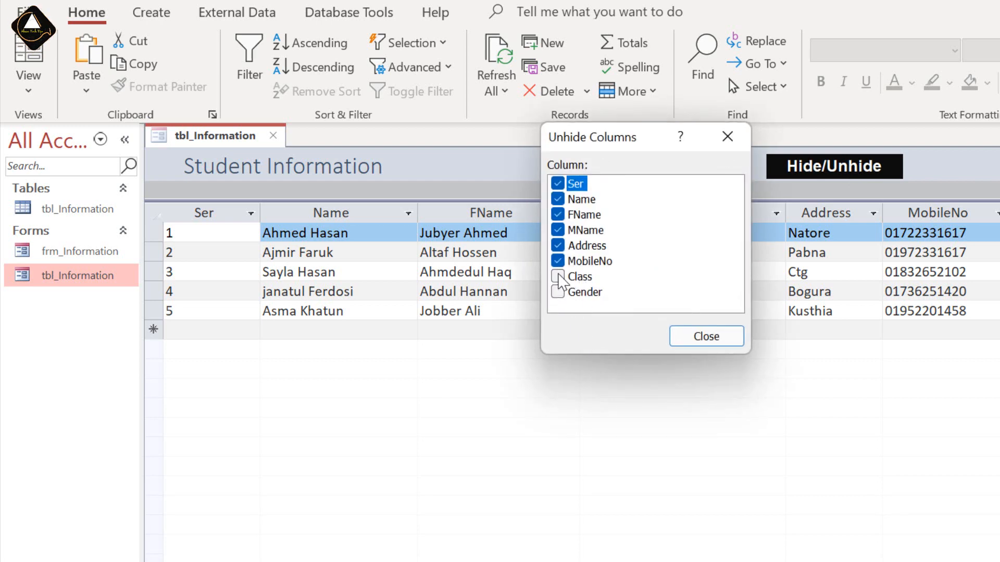
{"action": "left_click", "coordinate": [557, 261]}
{"action": "left_click", "coordinate": [558, 245]}
{"action": "left_click", "coordinate": [557, 230]}
Unhide the MName, Address, MobileNo, Class and Gender columns again
{"action": "left_click", "coordinate": [558, 230]}
{"action": "left_click", "coordinate": [558, 246]}
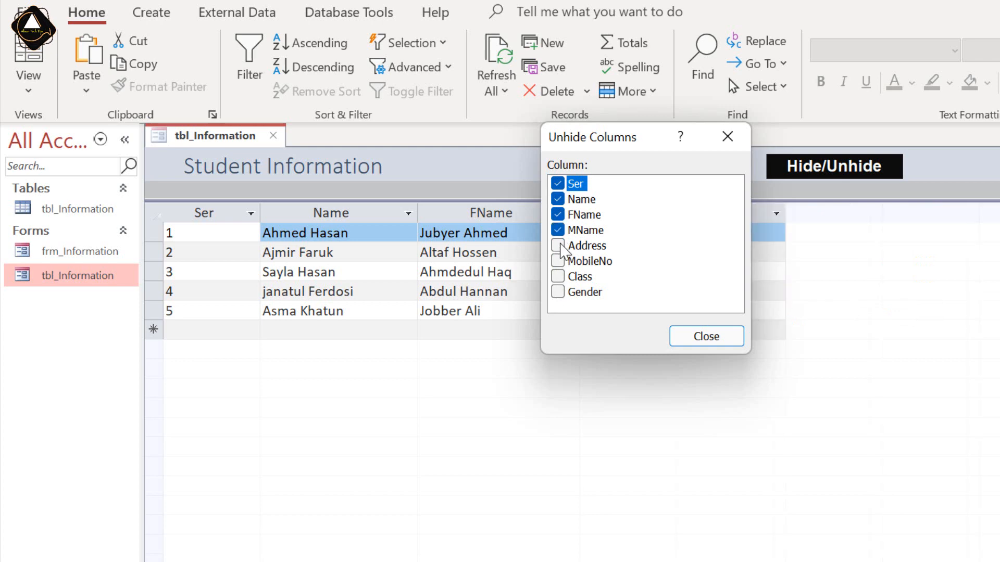
{"action": "left_click", "coordinate": [557, 261]}
{"action": "left_click", "coordinate": [557, 276]}
{"action": "left_click", "coordinate": [557, 292]}
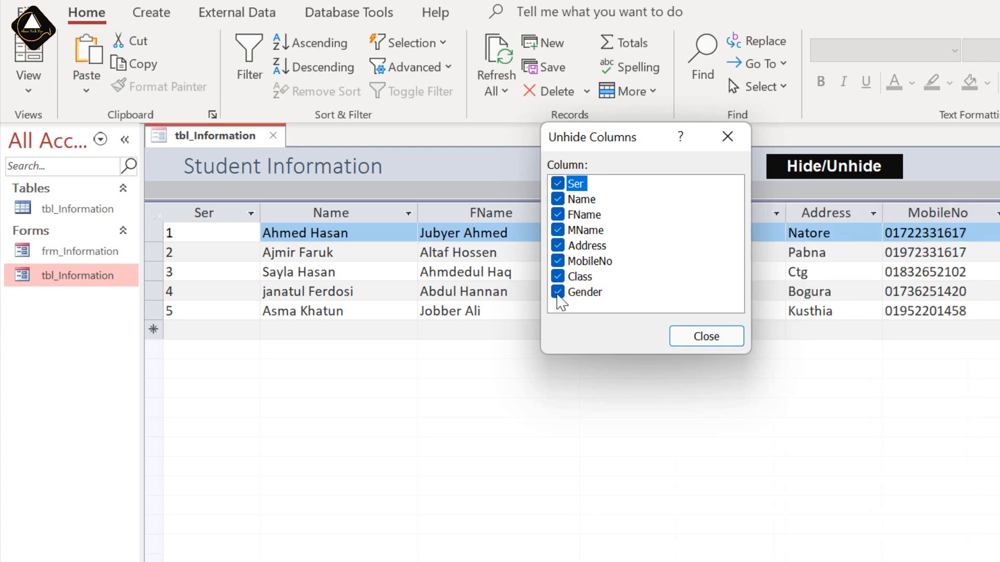